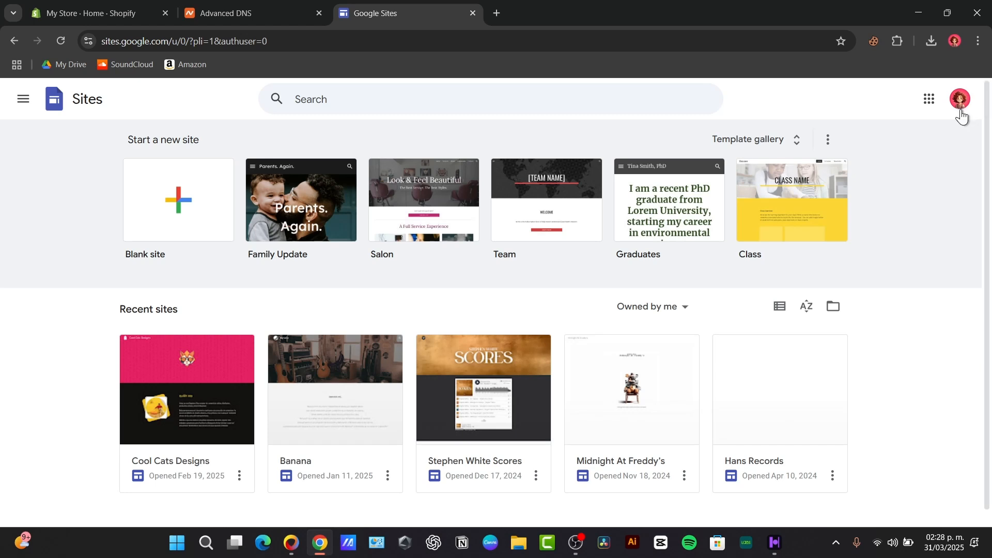
Switch to the other Google account's Sites home, which lists sites like Tech Express Videos
click(960, 99)
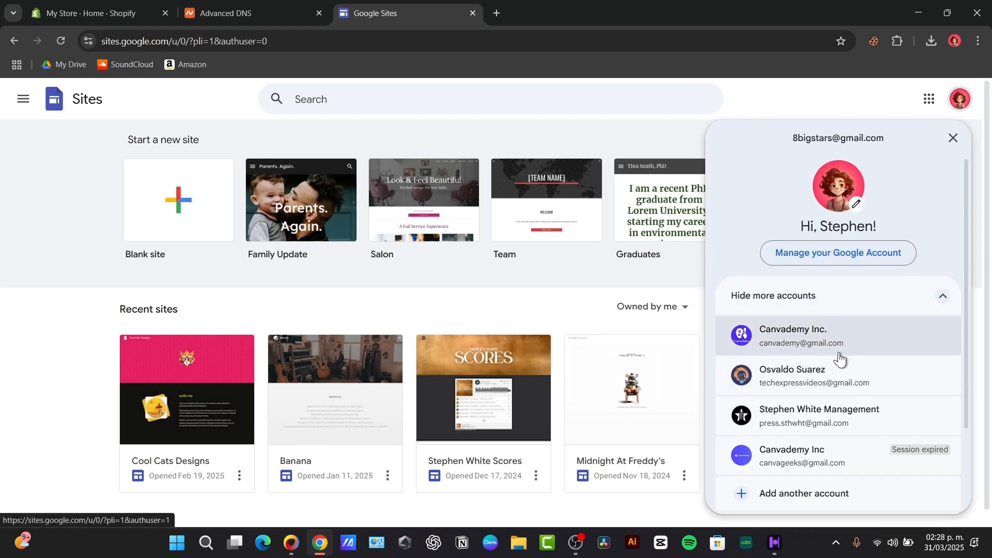
click(876, 376)
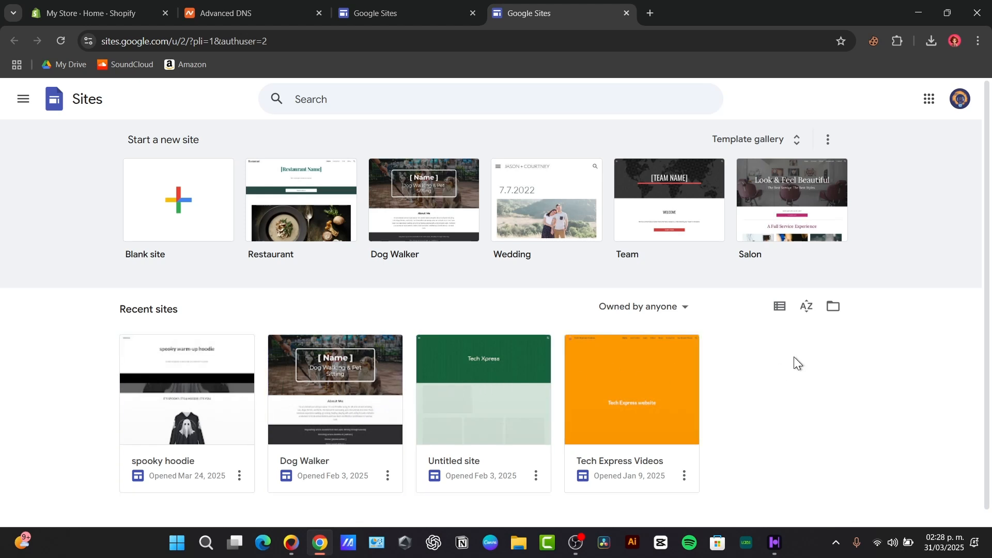
scroll(787, 352, down, 1)
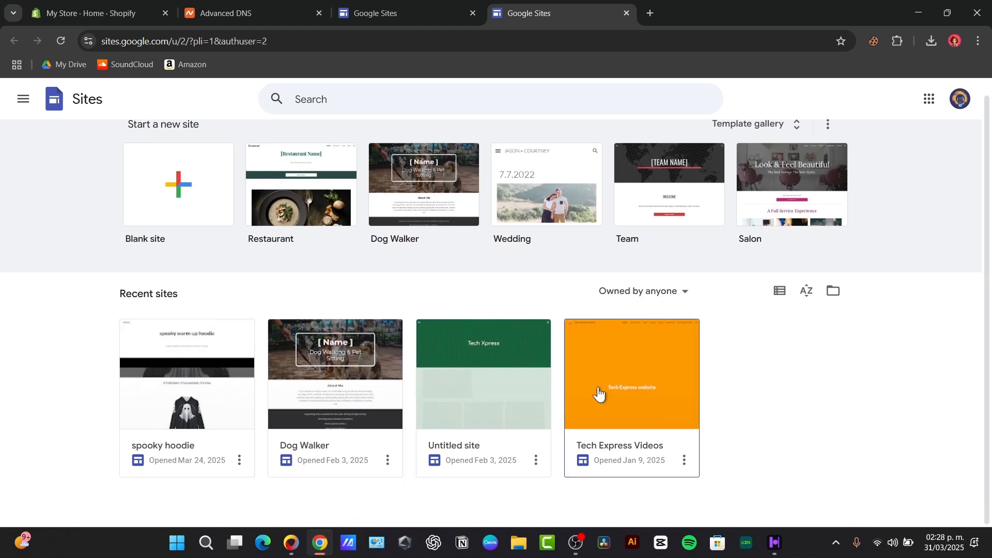
Open the spooky hoodie site and copy its published site link
click(209, 352)
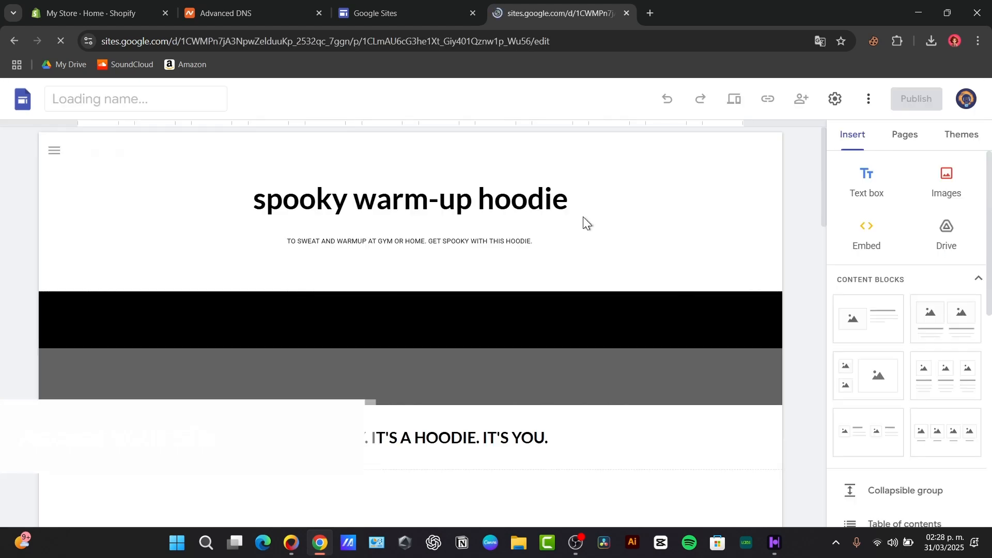
click(765, 101)
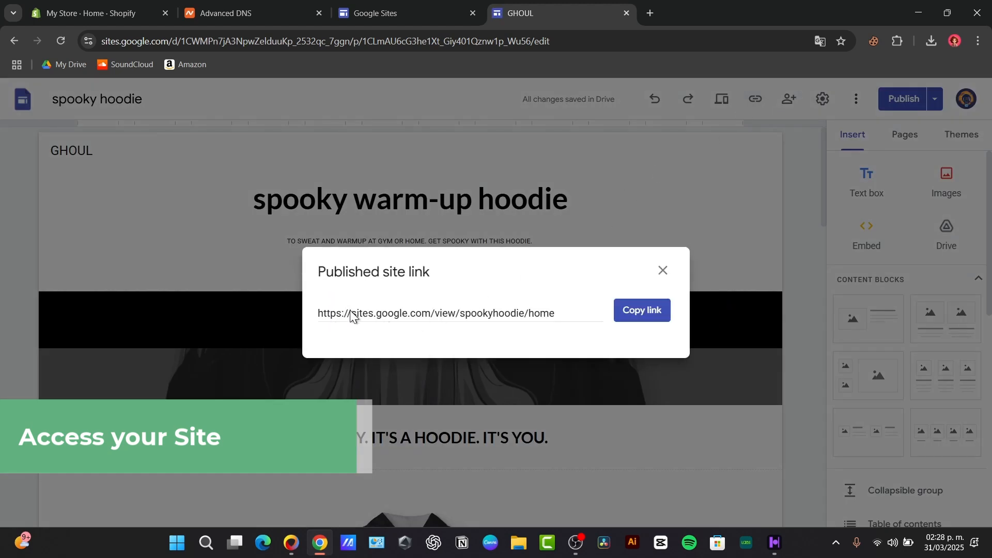
drag(351, 315, 383, 318)
drag(540, 321, 596, 312)
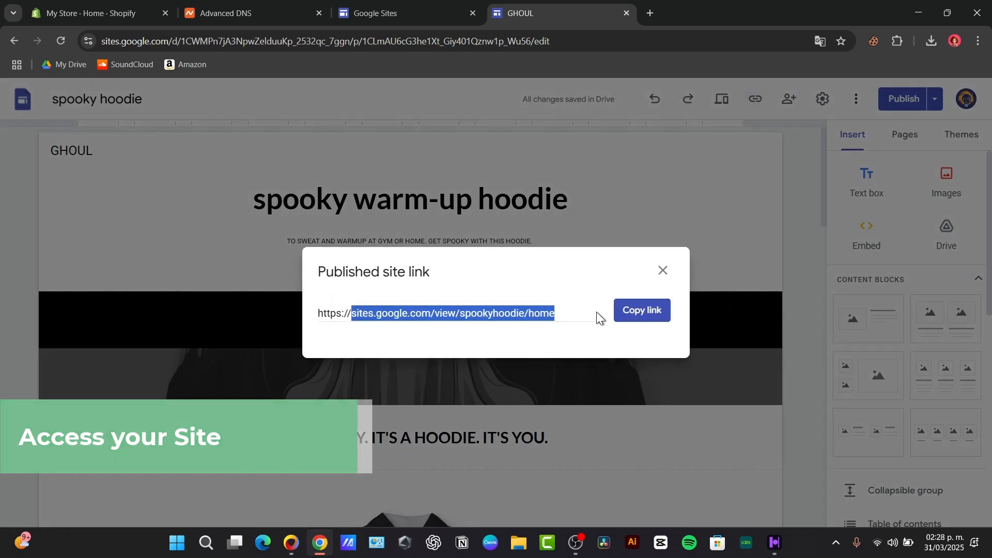
click(635, 312)
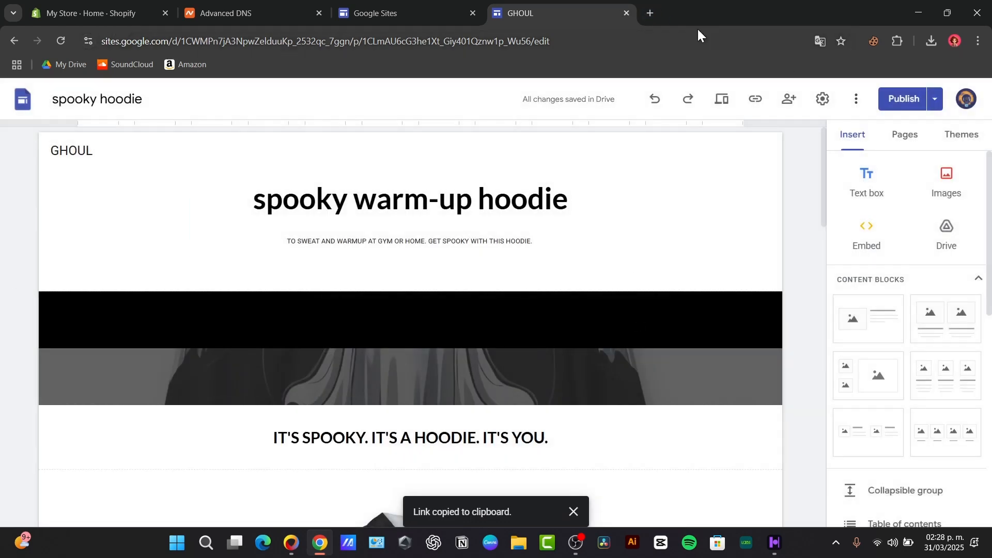
Load sites.google.com/view/spookyhoodie/home live in a new tab, declining the translation offer
click(650, 14)
key(ctrl+v)
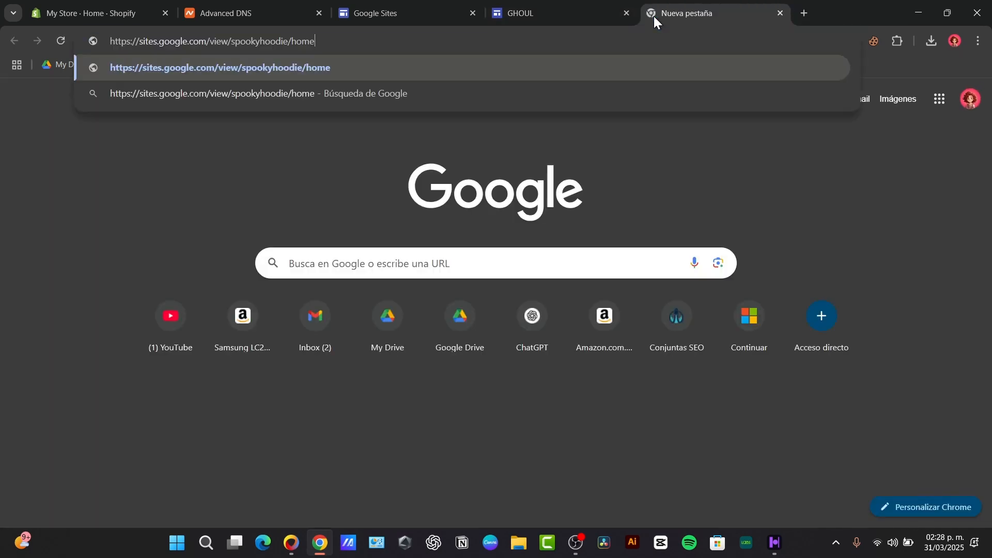
key(Return)
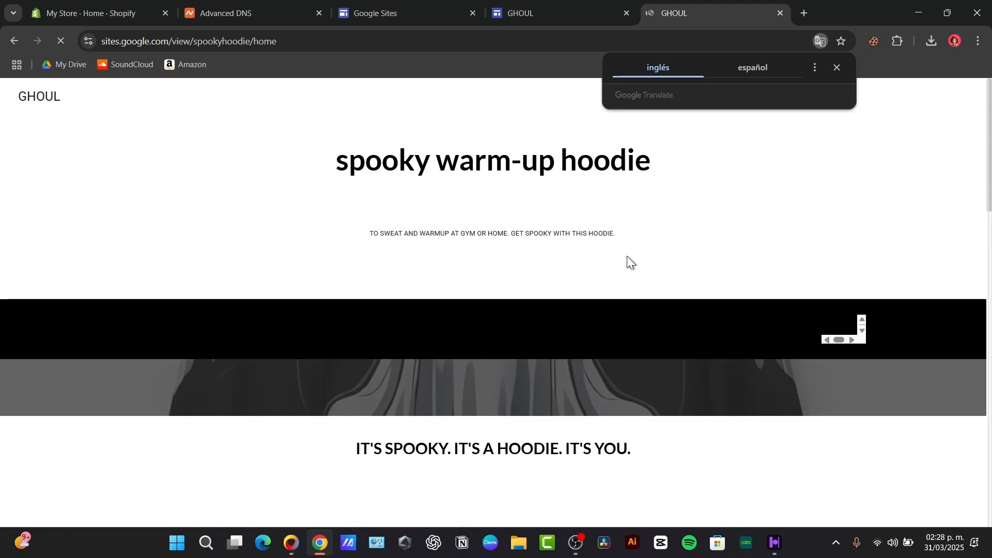
click(835, 67)
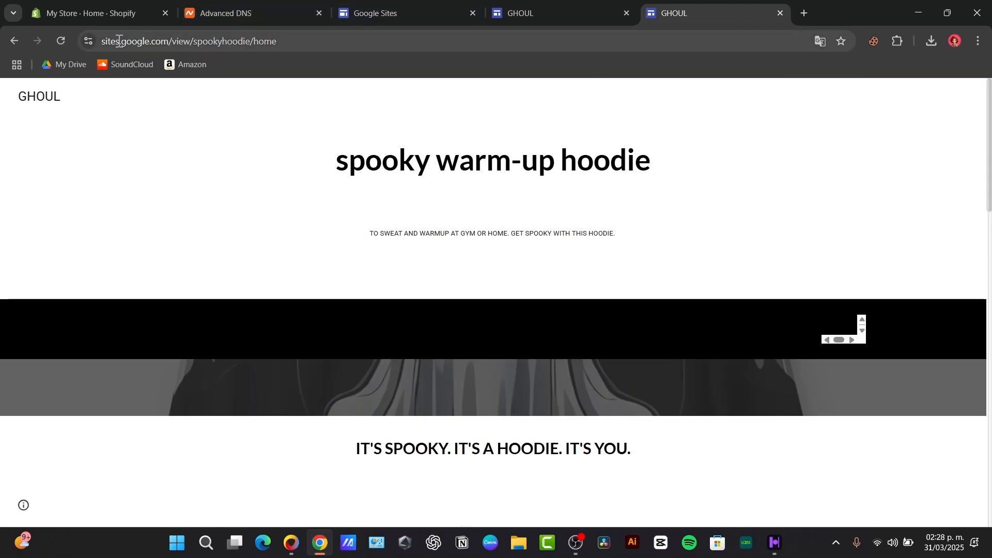
click(283, 9)
Review ghoul.cfd's existing Google Sites host records on its Advanced DNS page
scroll(388, 227, up, 5)
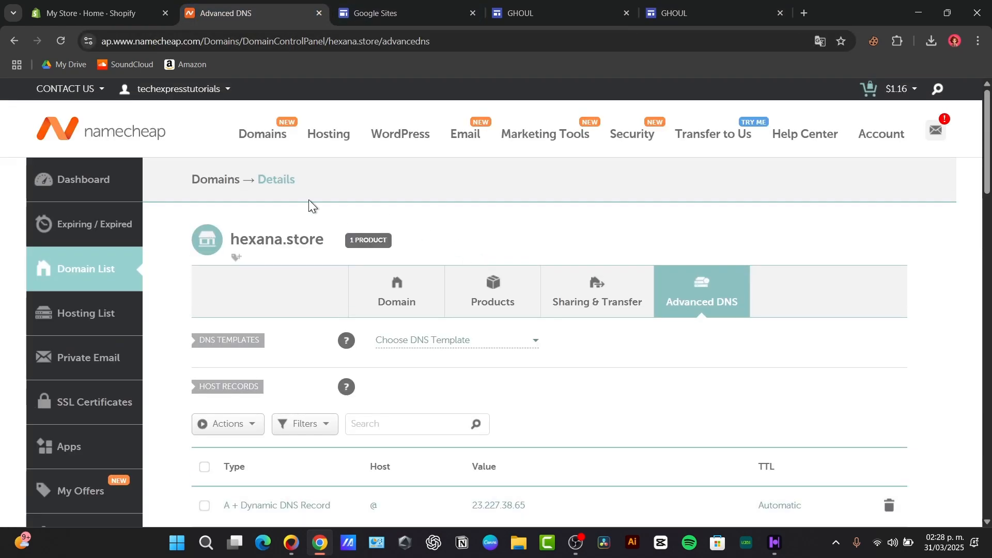
drag(236, 231, 321, 233)
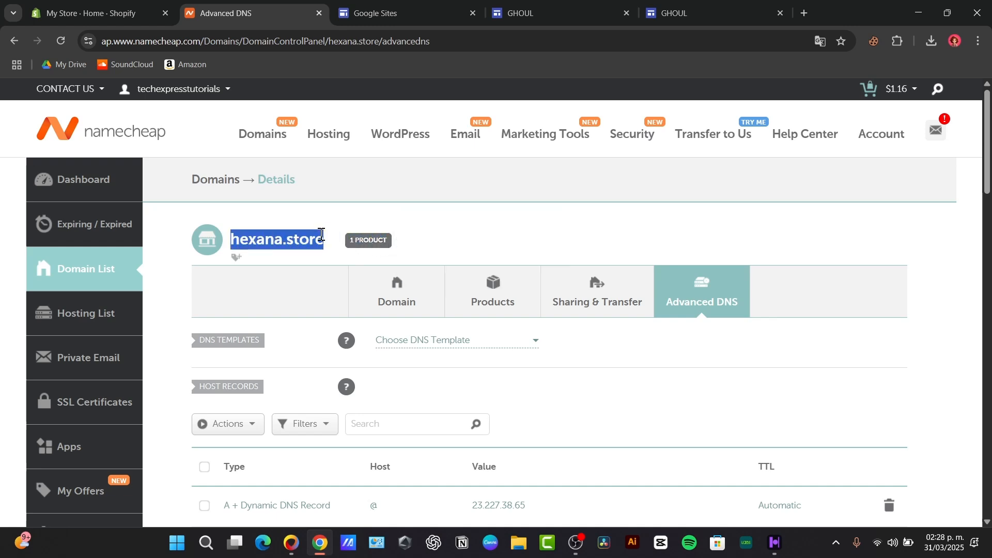
click(216, 181)
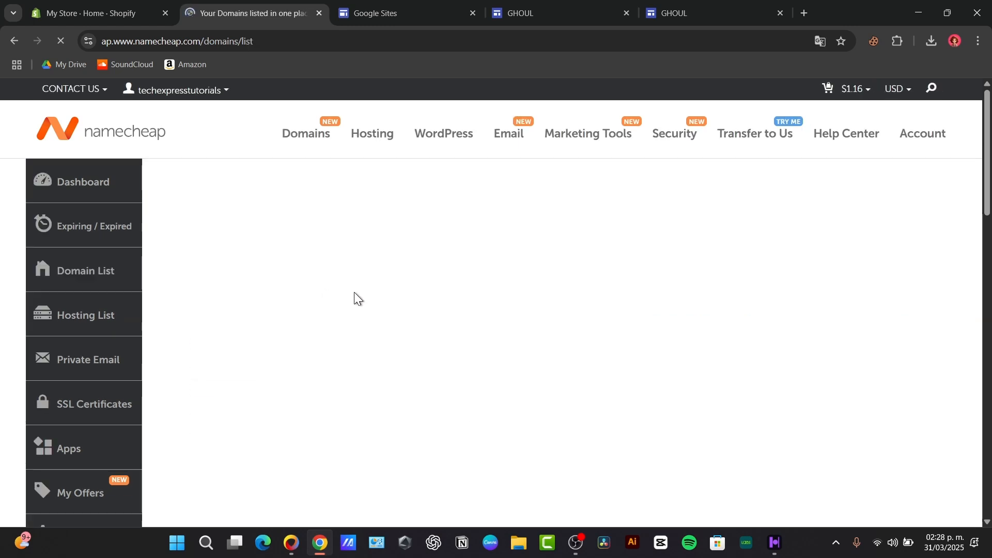
scroll(439, 374, down, 3)
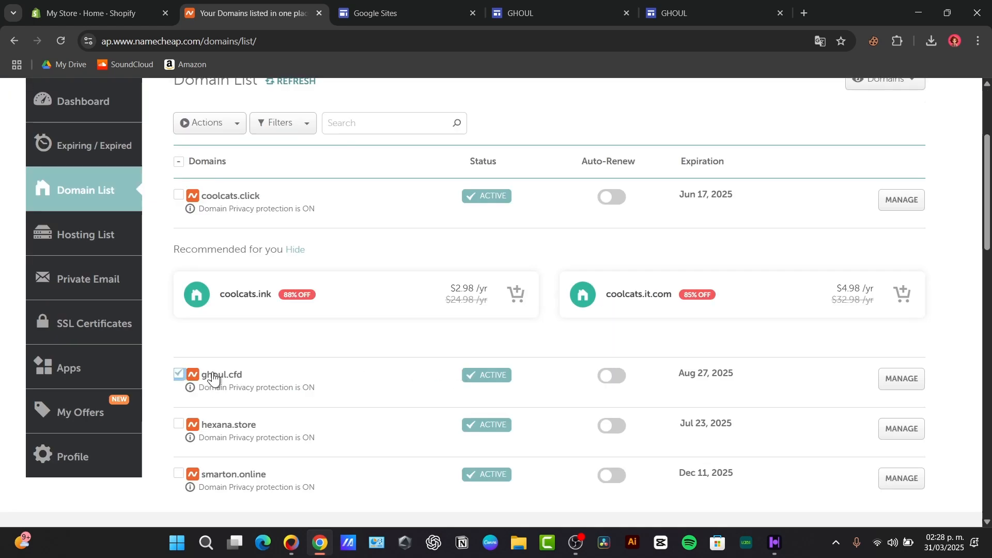
click(910, 380)
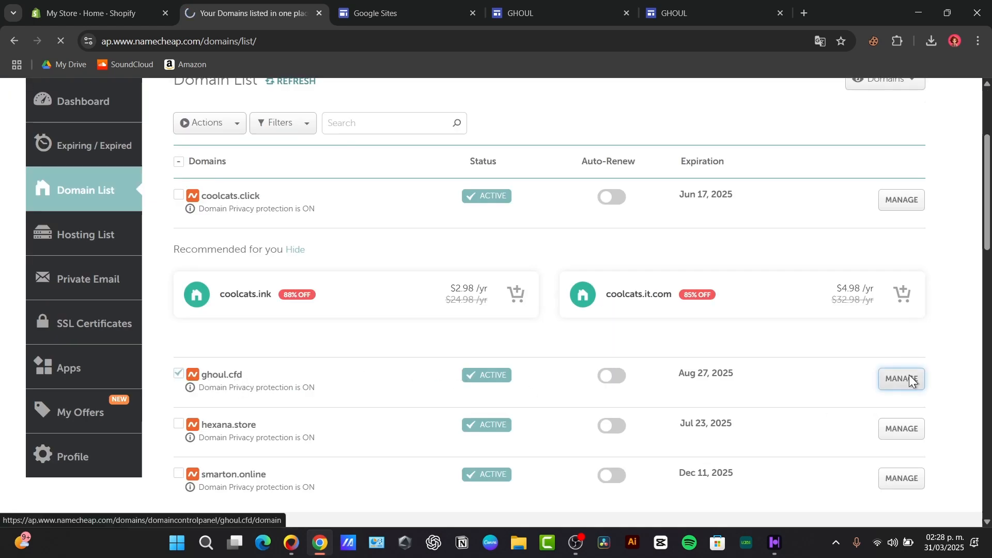
scroll(403, 335, down, 6)
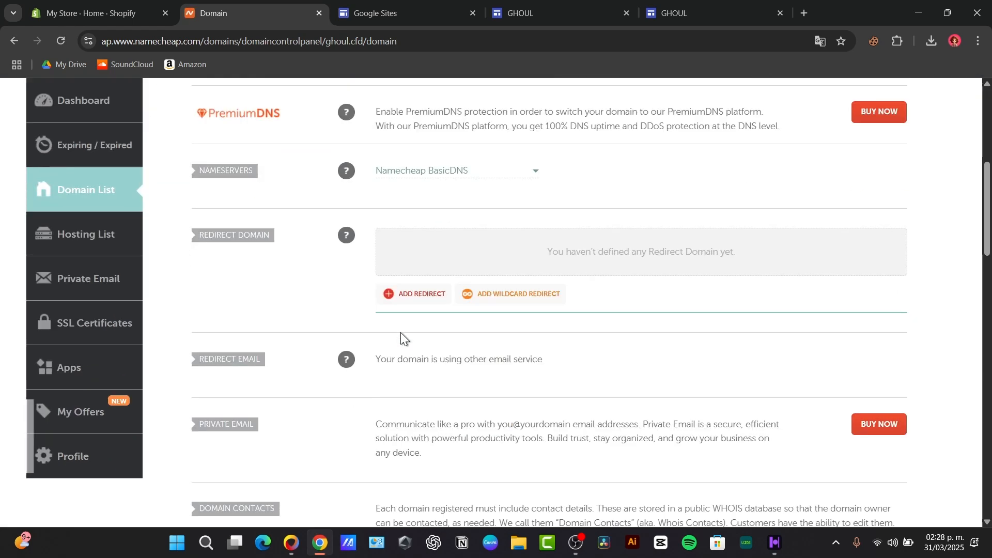
scroll(401, 336, up, 7)
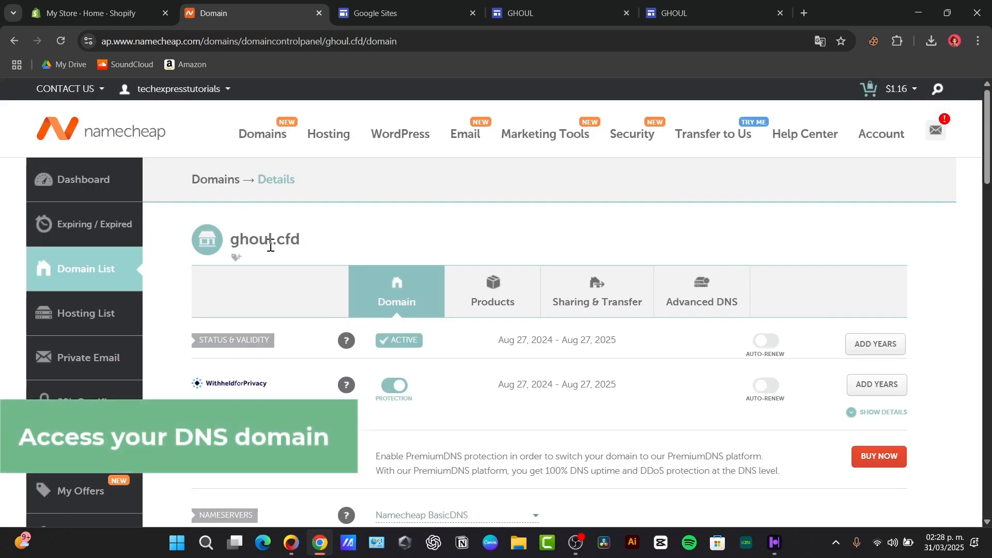
click(728, 293)
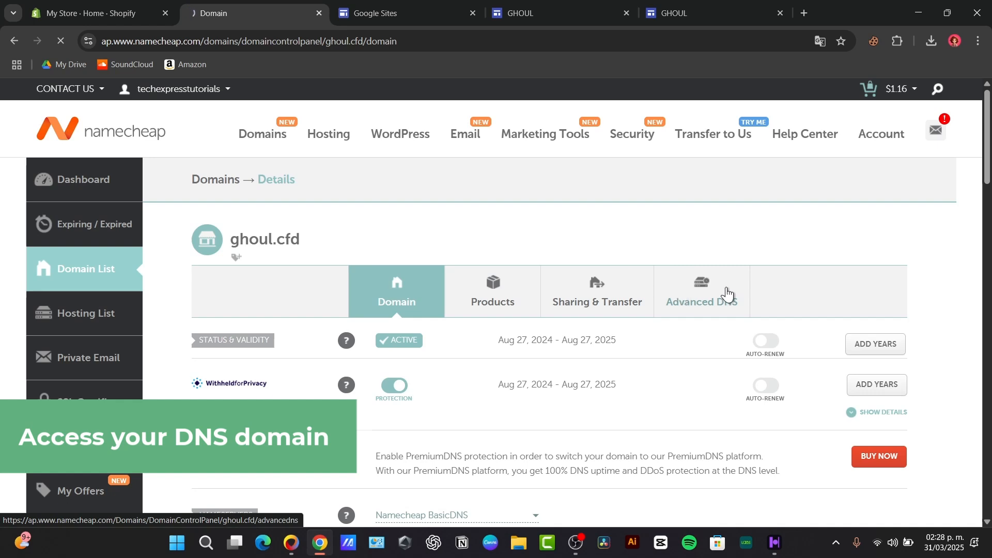
click(700, 292)
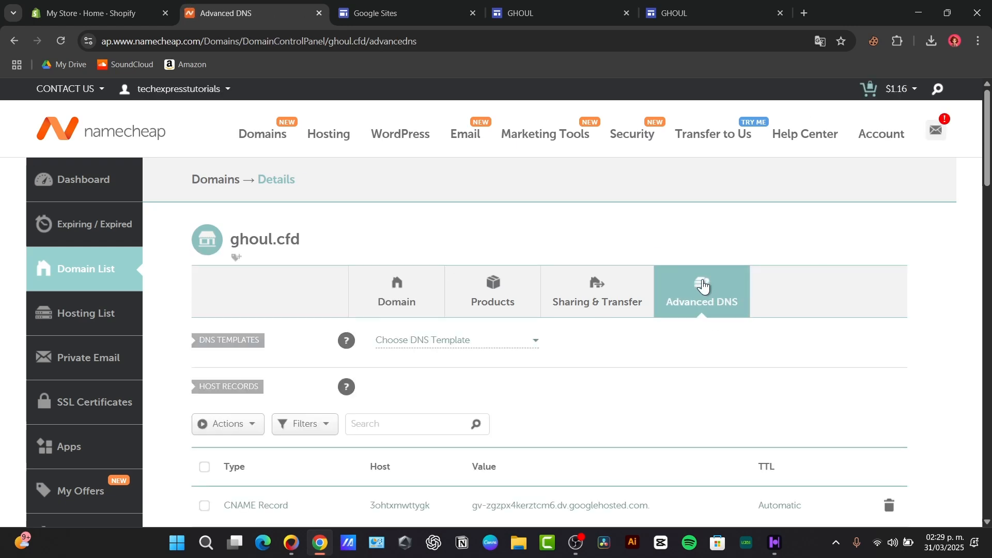
scroll(292, 241, down, 3)
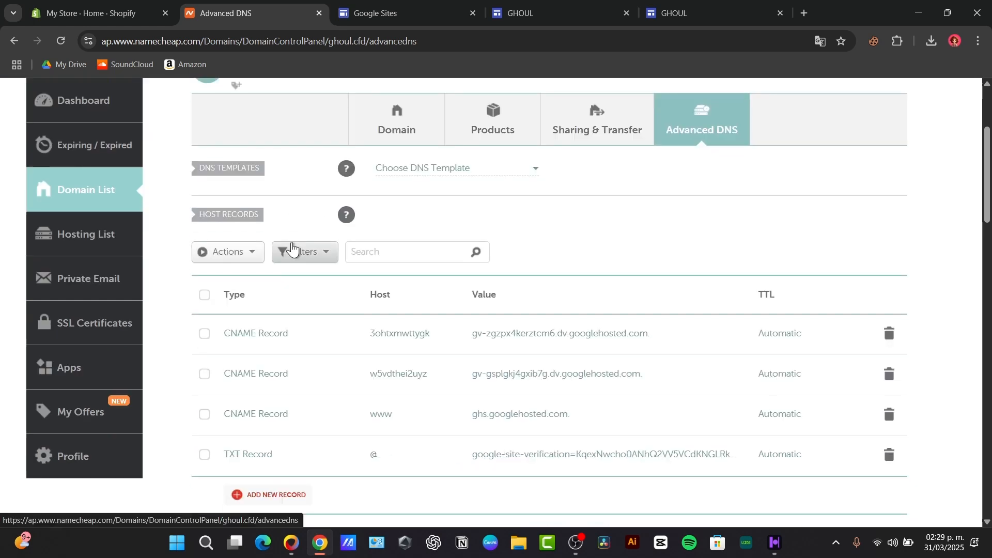
scroll(292, 248, up, 3)
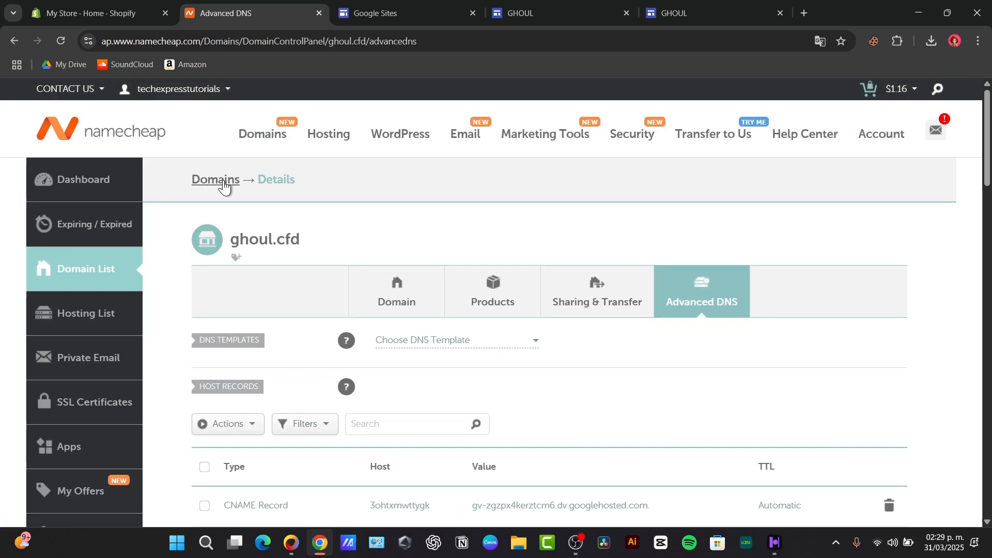
Return to the Domain List and open hexana.store's management page
click(234, 179)
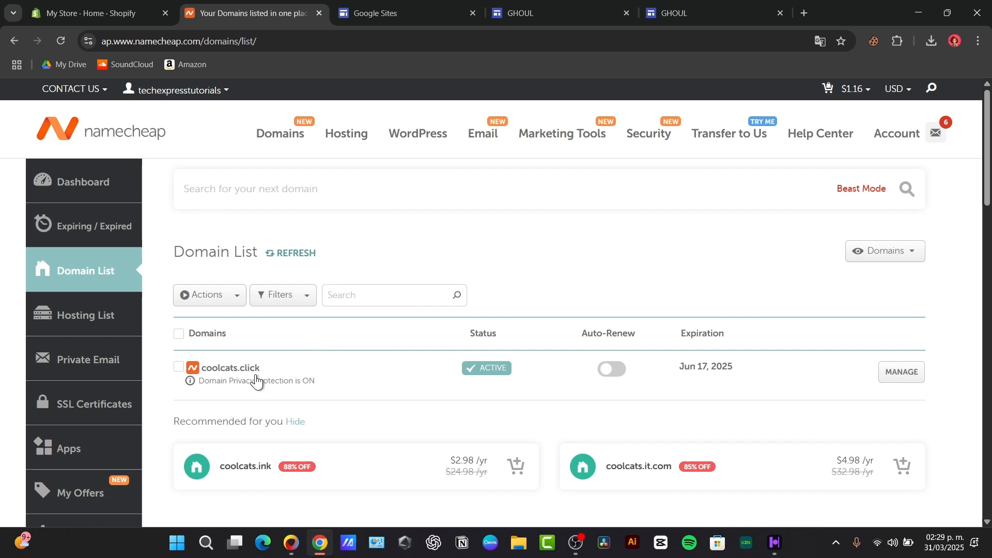
scroll(258, 380, down, 3)
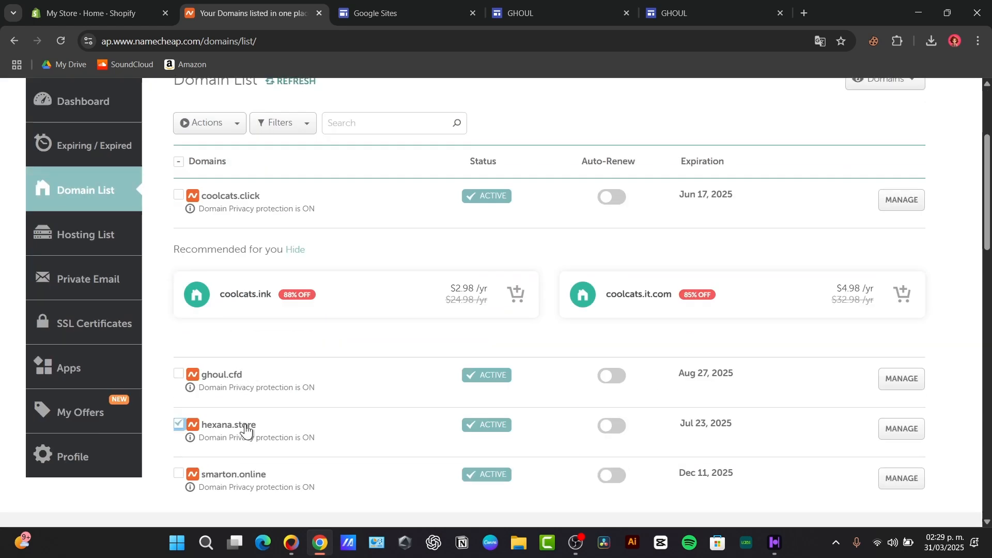
click(918, 435)
Close the live site tab and open the spooky hoodie site's Settings at Custom domains
click(681, 10)
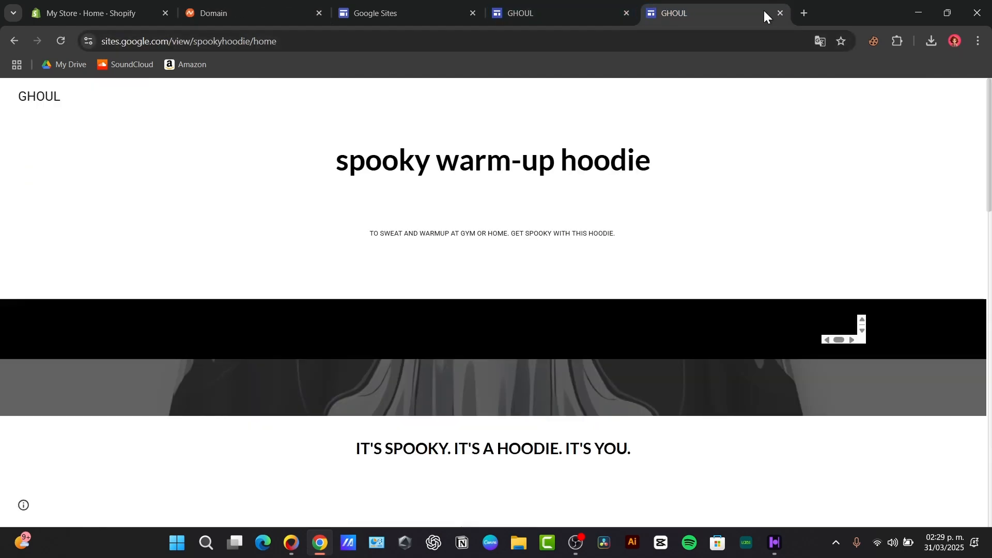
click(780, 13)
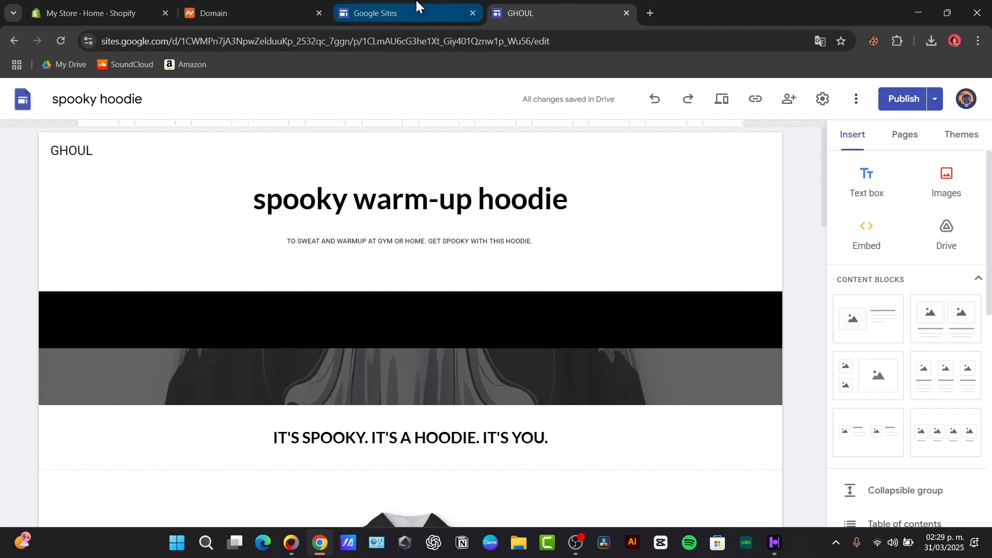
click(413, 11)
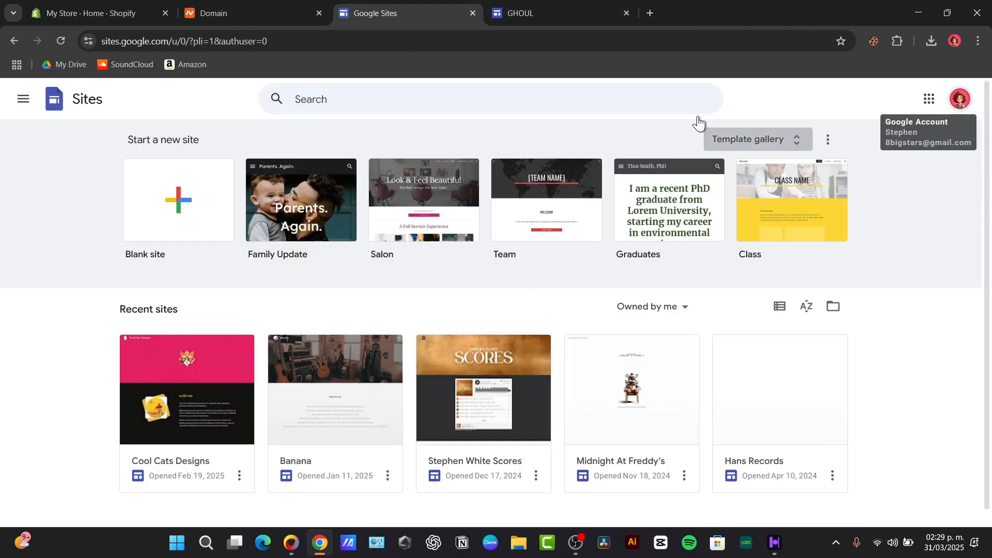
click(577, 6)
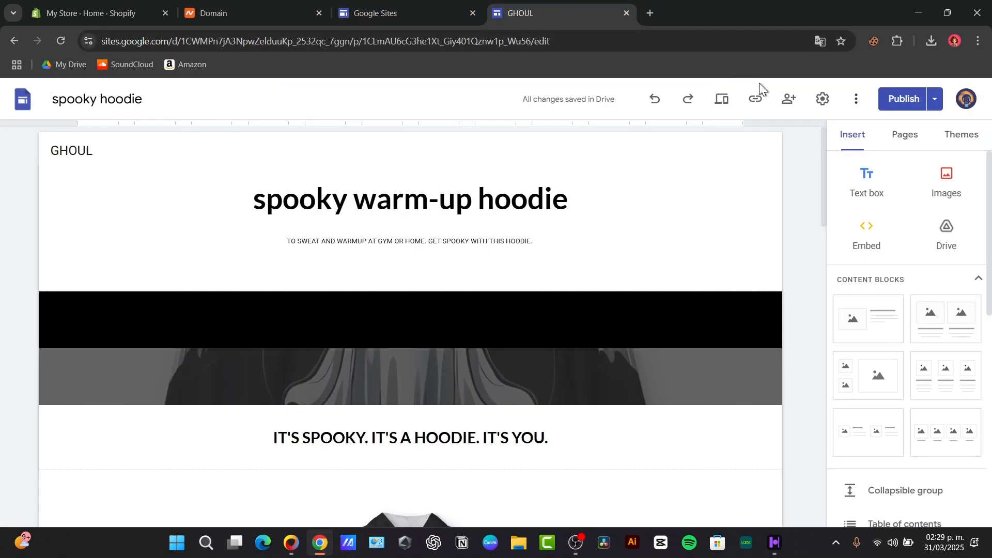
click(824, 100)
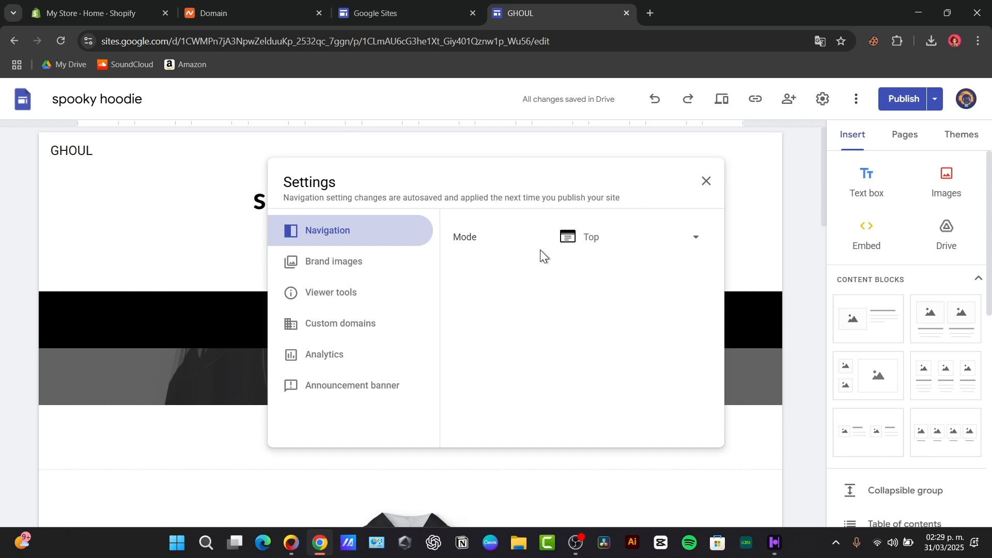
click(312, 323)
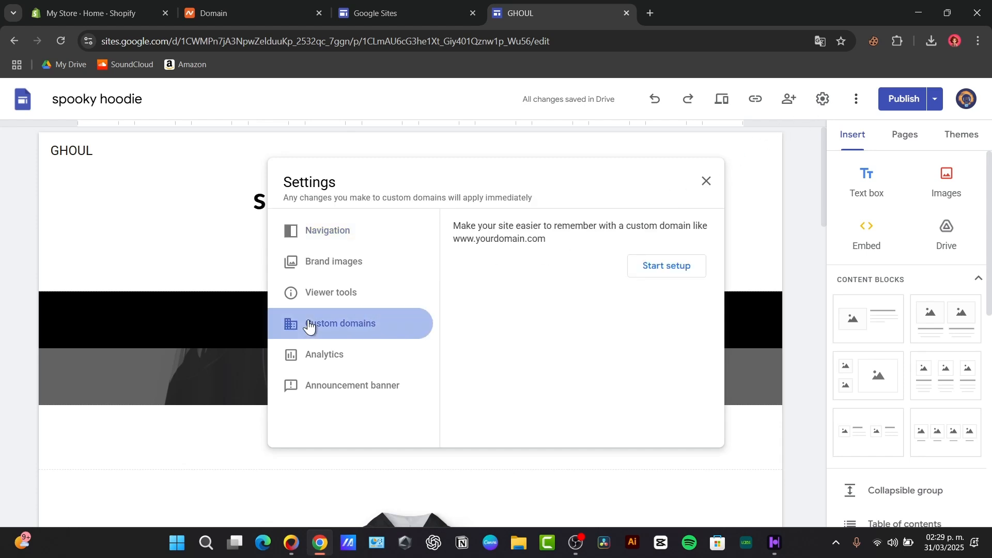
Start custom domain setup and clear the wrongly pasted site address from the domain field
click(652, 268)
click(546, 269)
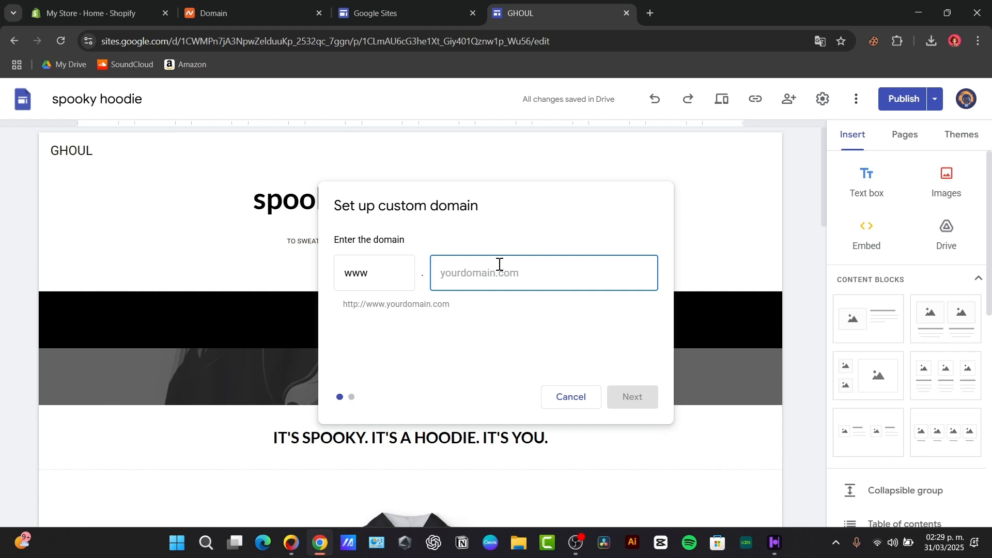
key(ctrl+v)
key(ctrl+a)
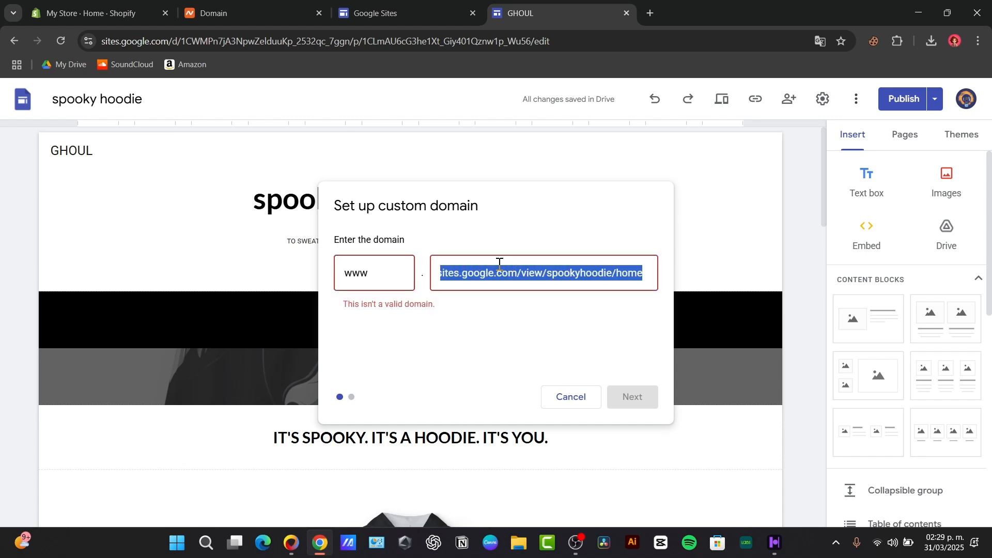
key(BackSpace)
click(217, 10)
mouse_move(263, 134)
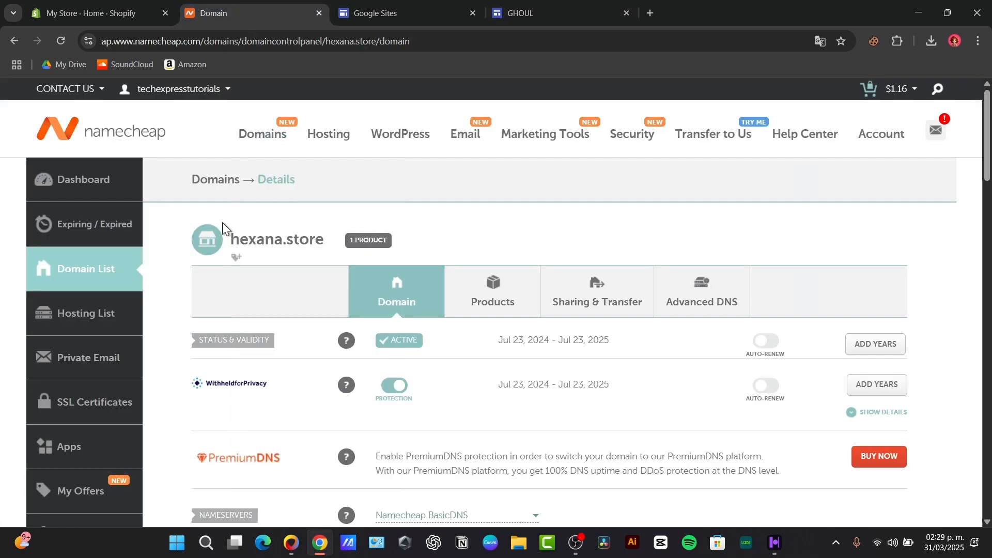
drag(235, 235, 320, 239)
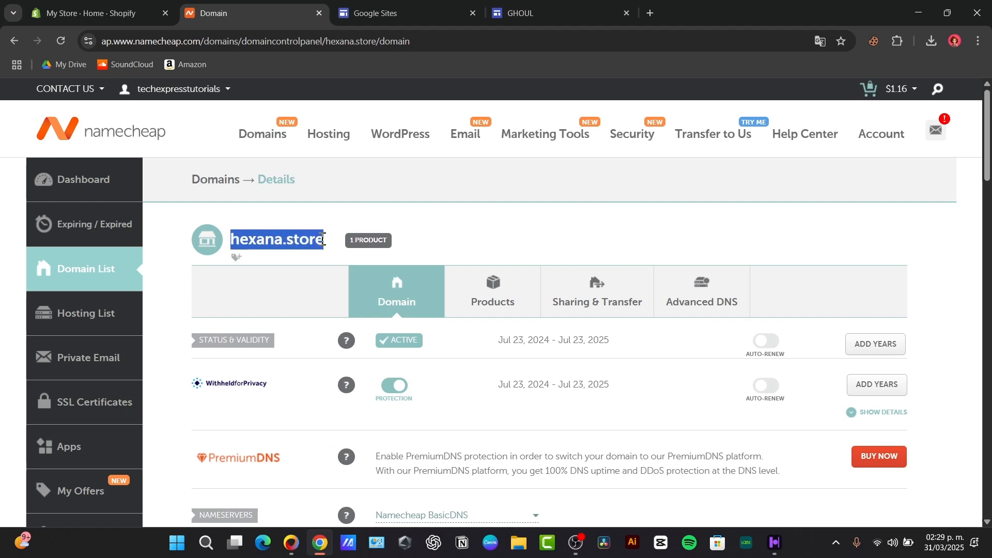
key(ctrl+c)
click(521, 13)
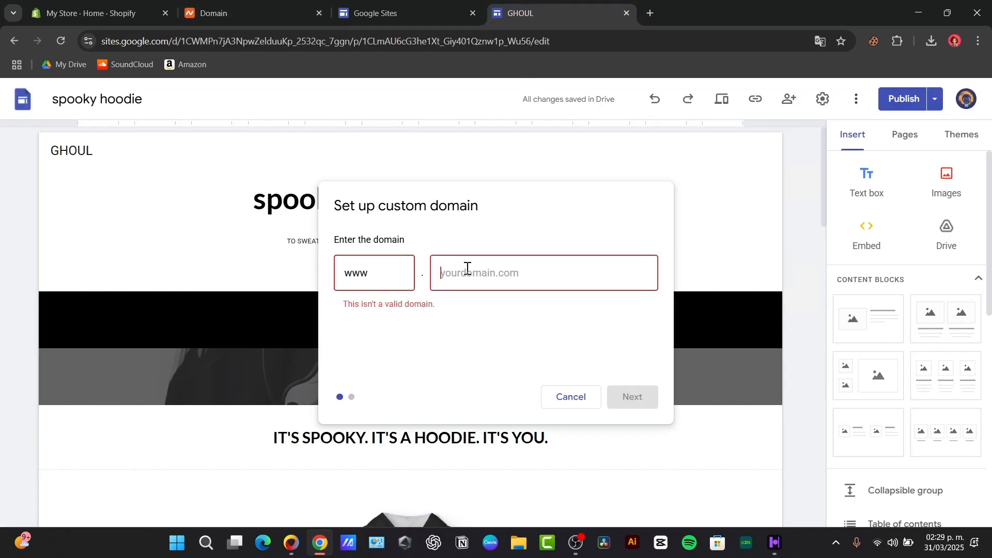
key(ctrl+v)
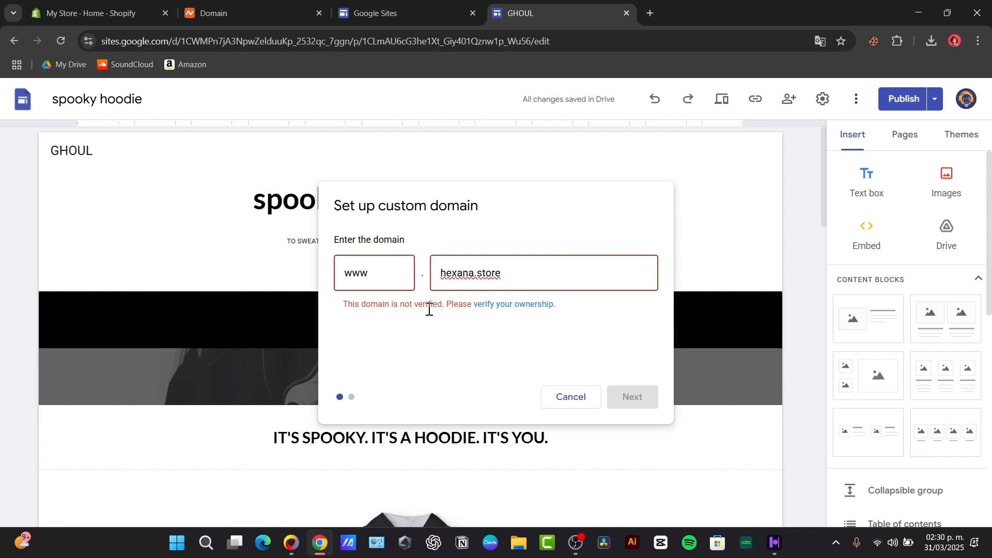
Start ownership verification in Search Console under the other Google account
click(518, 311)
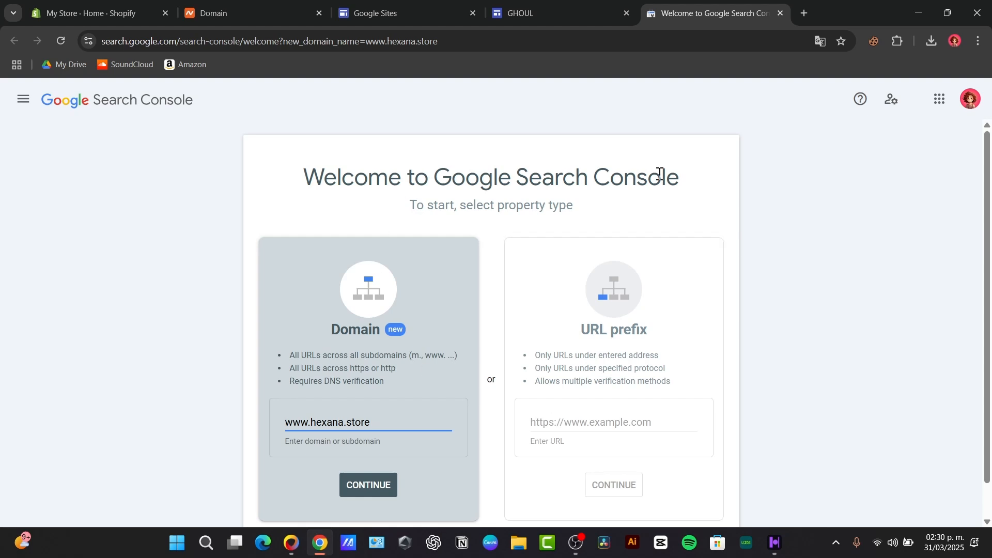
click(551, 8)
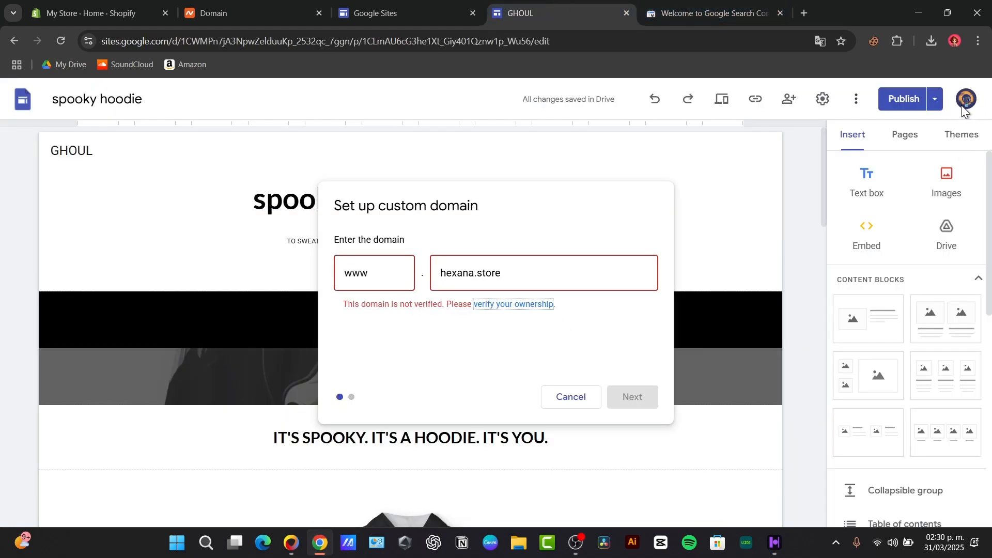
click(794, 6)
click(971, 99)
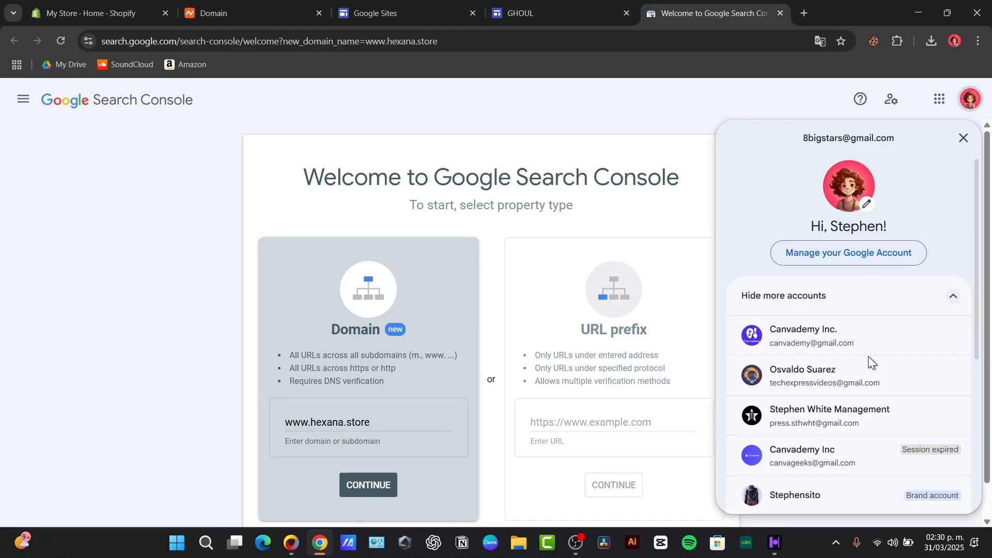
click(868, 377)
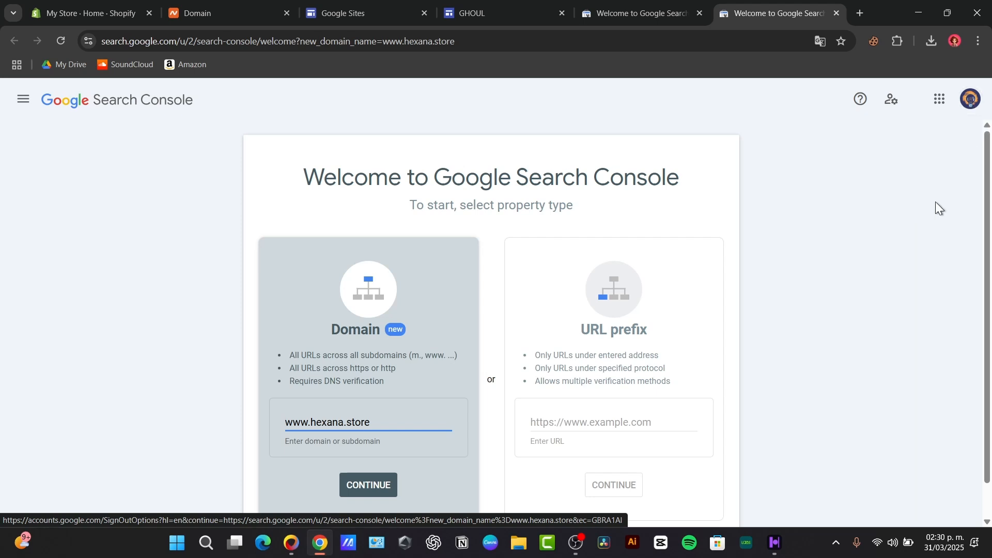
click(700, 12)
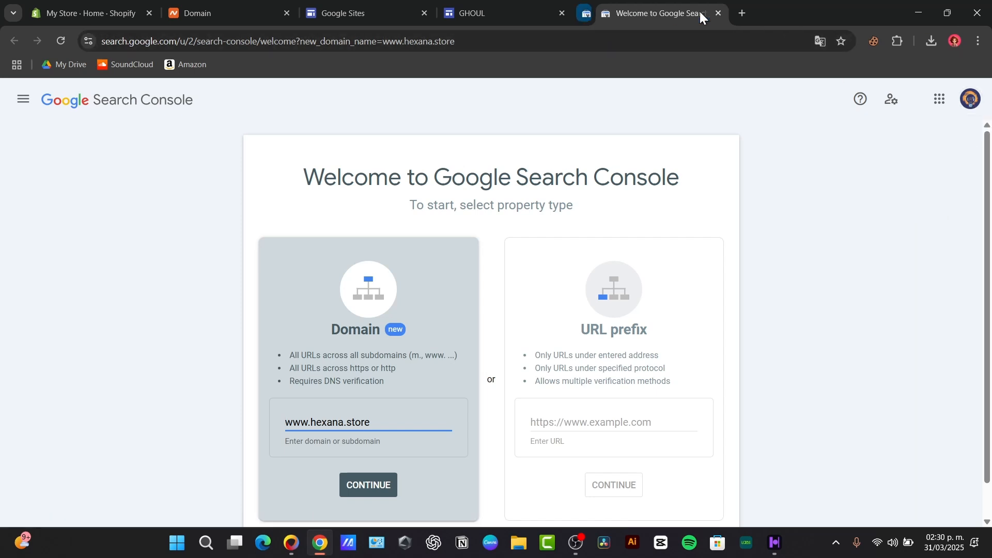
click(385, 484)
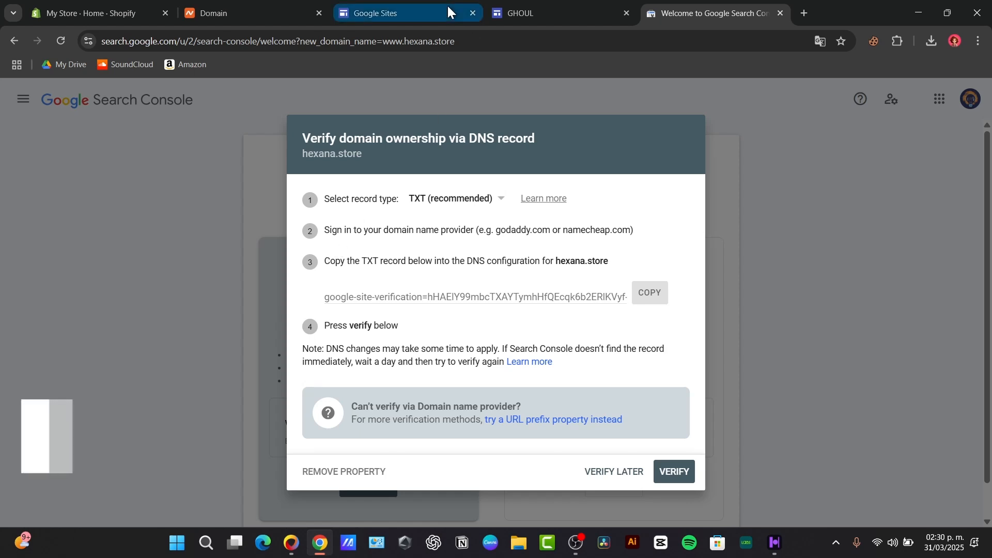
click(650, 293)
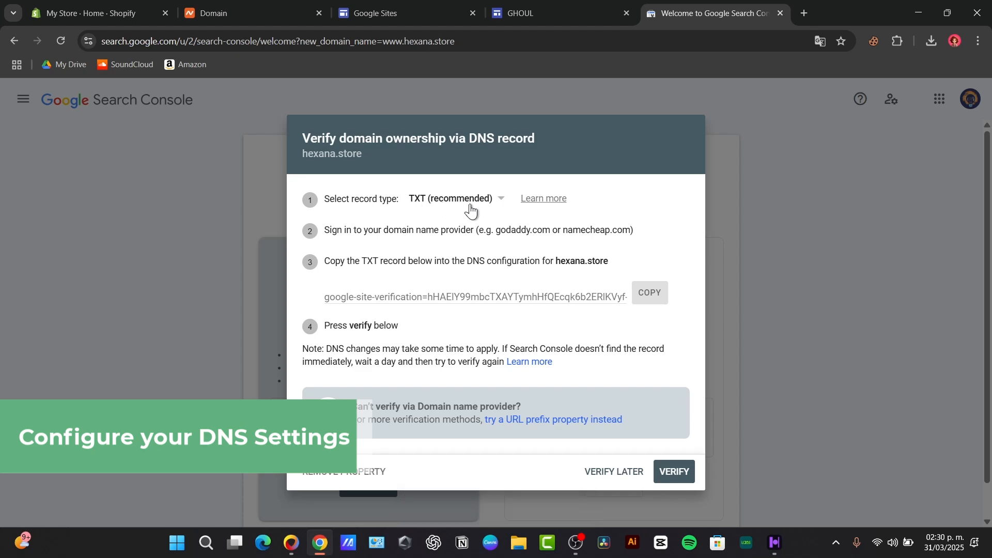
click(257, 7)
scroll(544, 263, down, 5)
Open hexana.store's Advanced DNS page and review its existing host records
scroll(544, 263, up, 5)
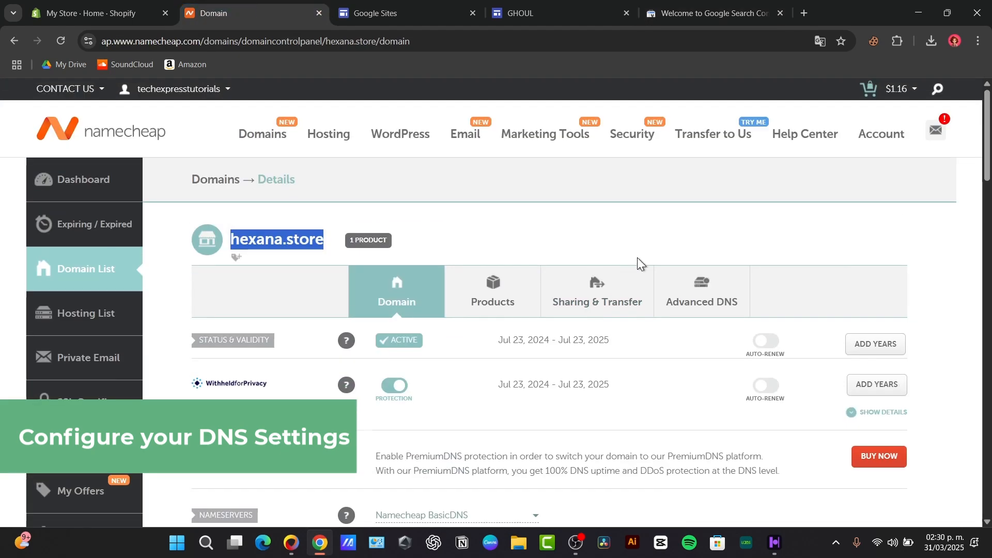
click(711, 285)
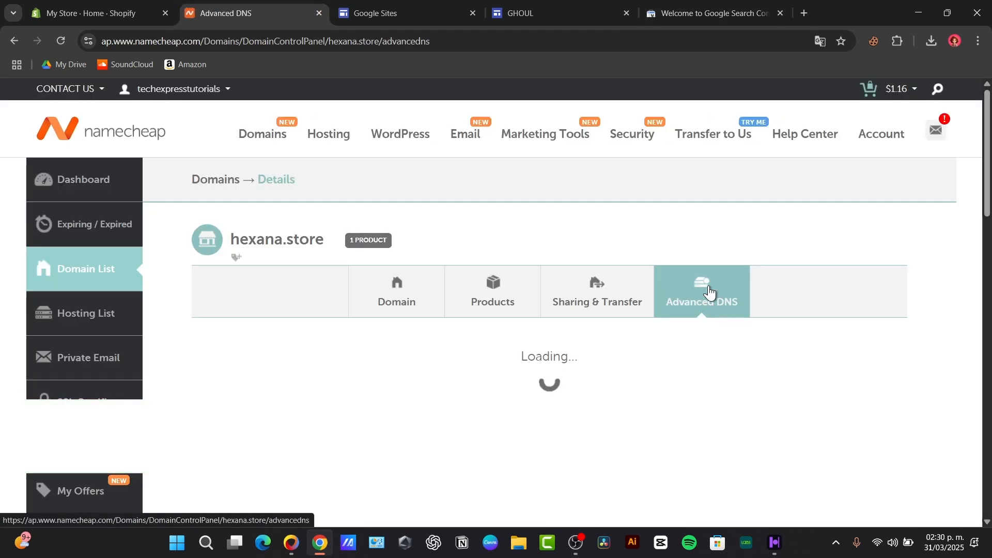
scroll(710, 292, down, 3)
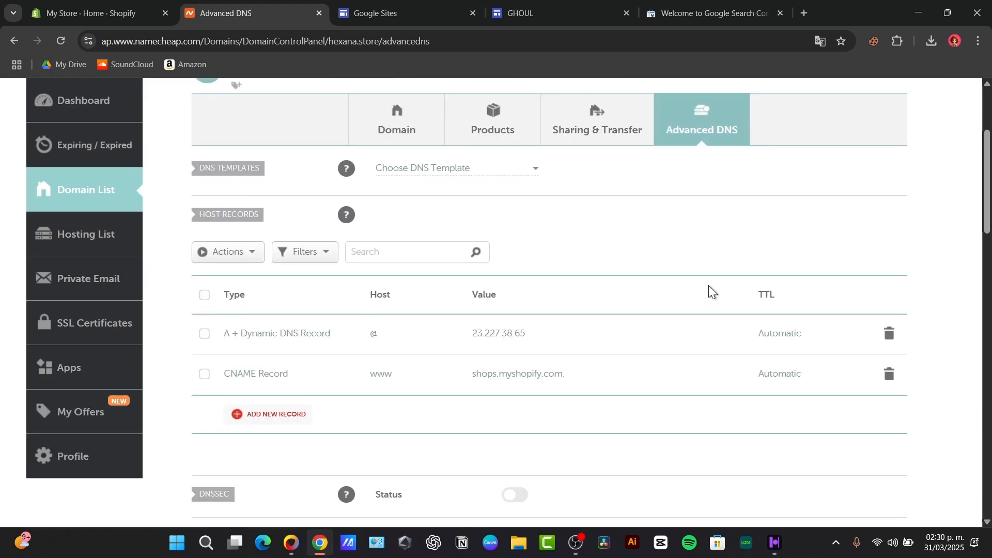
scroll(709, 285, down, 3)
scroll(708, 286, up, 6)
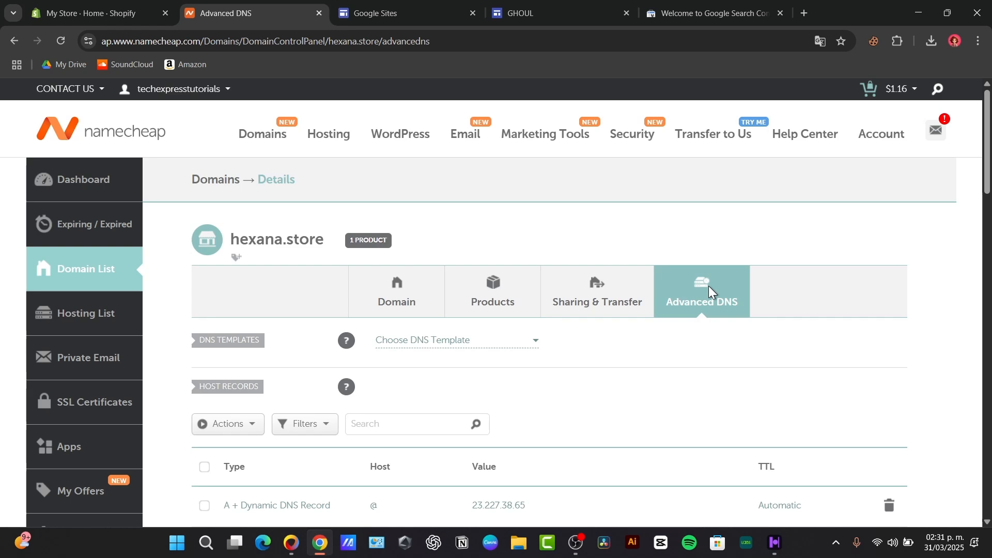
scroll(709, 290, down, 5)
scroll(703, 300, up, 5)
scroll(724, 297, down, 9)
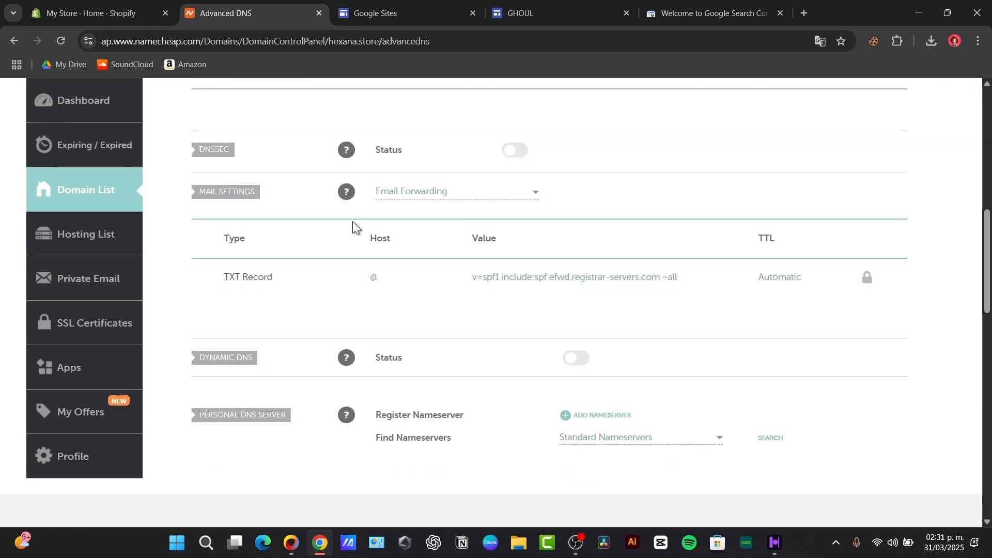
scroll(377, 240, up, 3)
Add a TXT record with Host @, the Google site-verification value, and TTL 1 min
click(282, 226)
scroll(283, 368, down, 3)
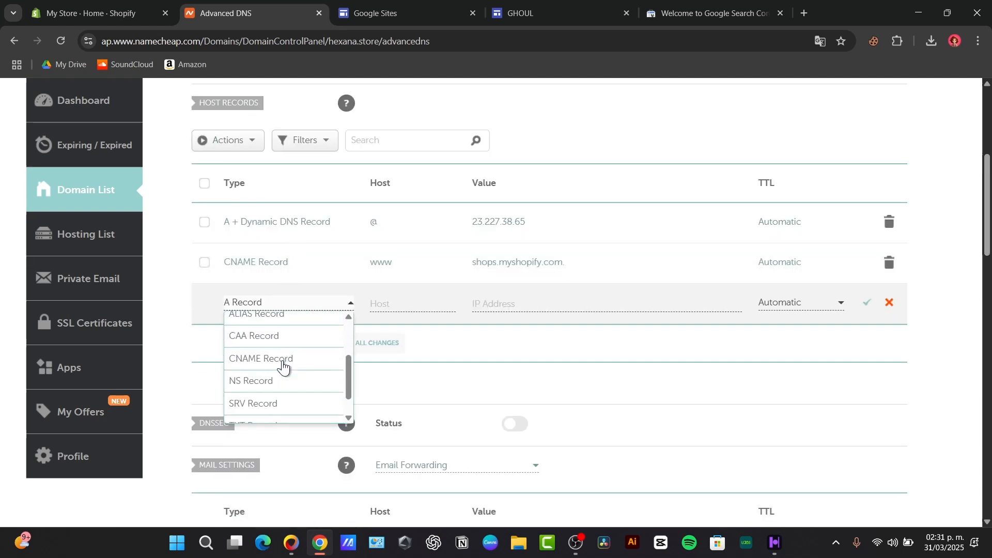
click(298, 400)
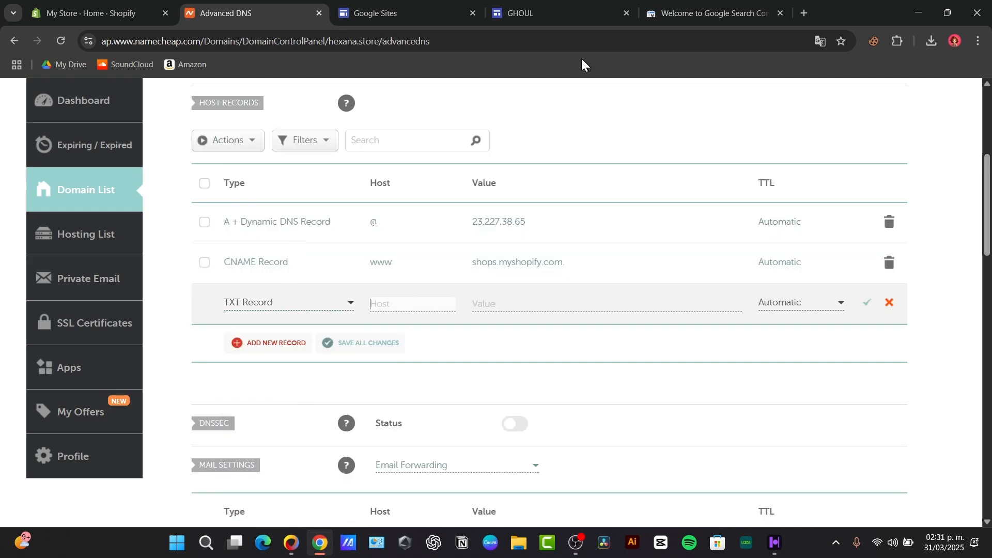
click(703, 7)
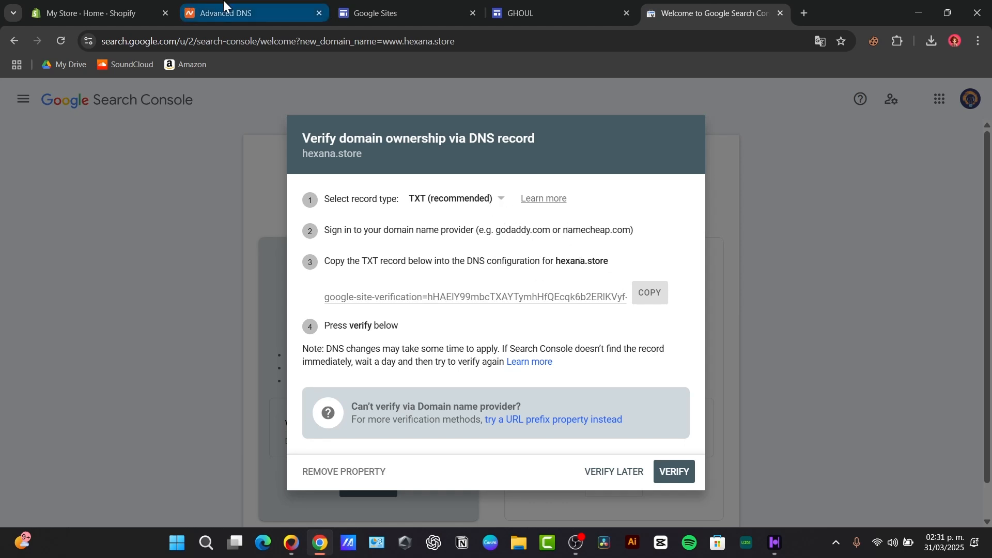
click(248, 13)
text(@)
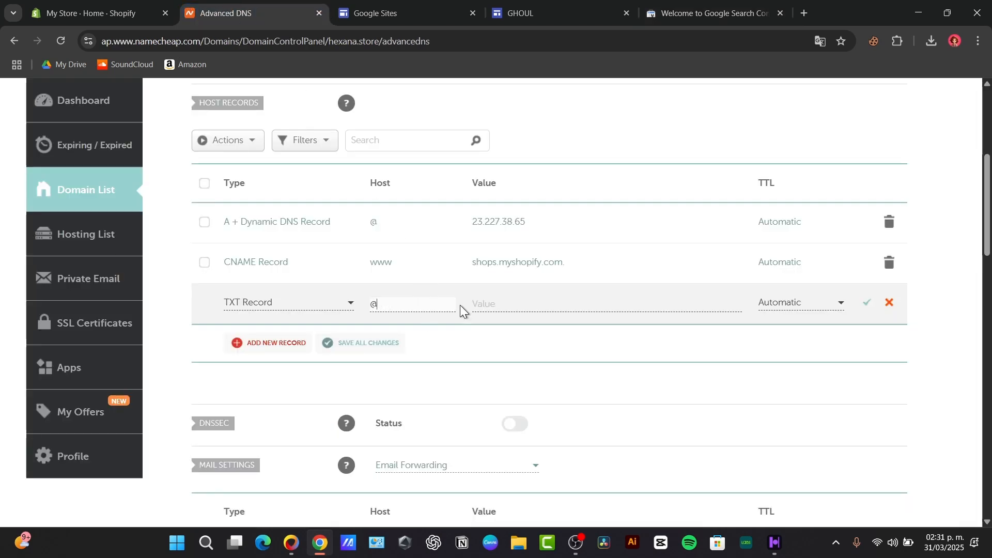
click(501, 303)
key(ctrl+v)
drag(590, 303, 708, 305)
click(825, 312)
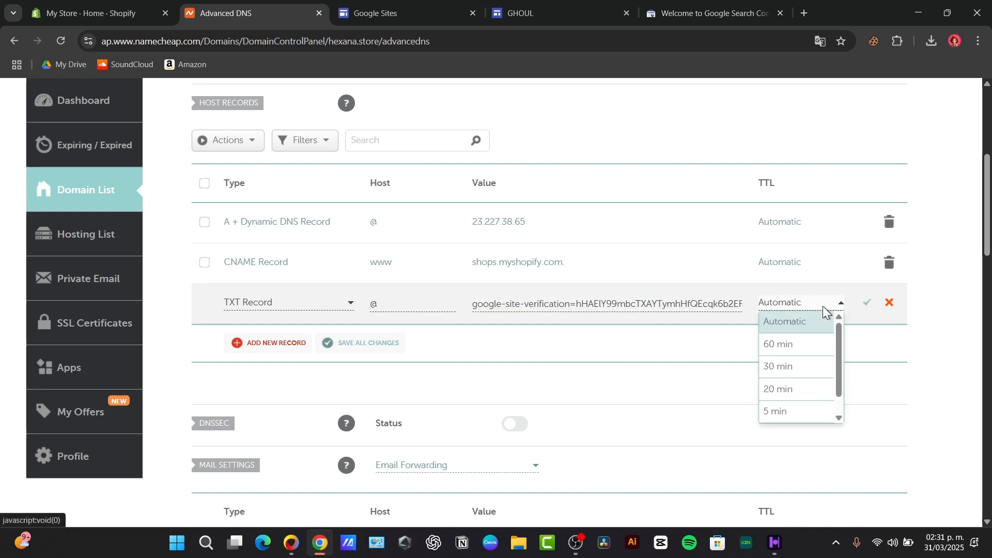
scroll(807, 412, down, 1)
click(807, 412)
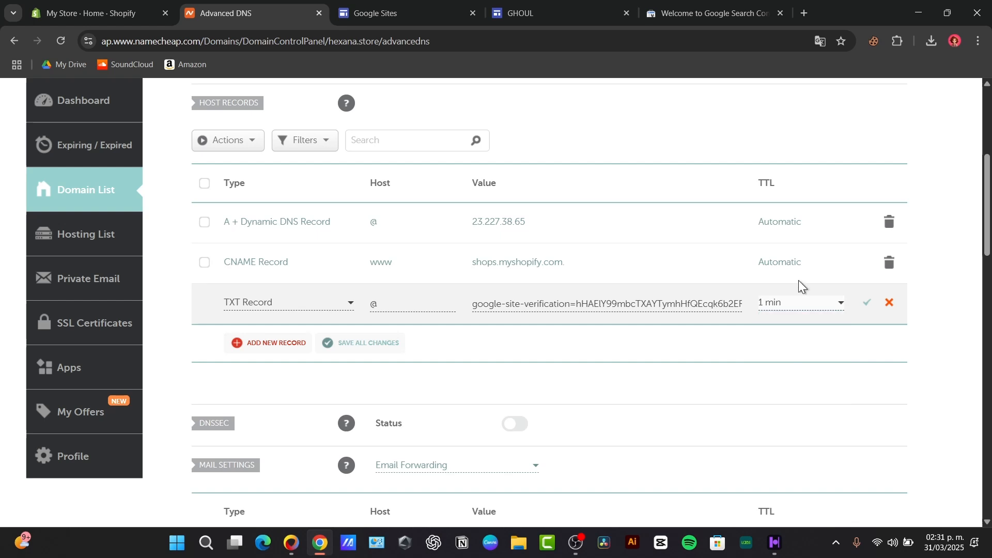
click(866, 309)
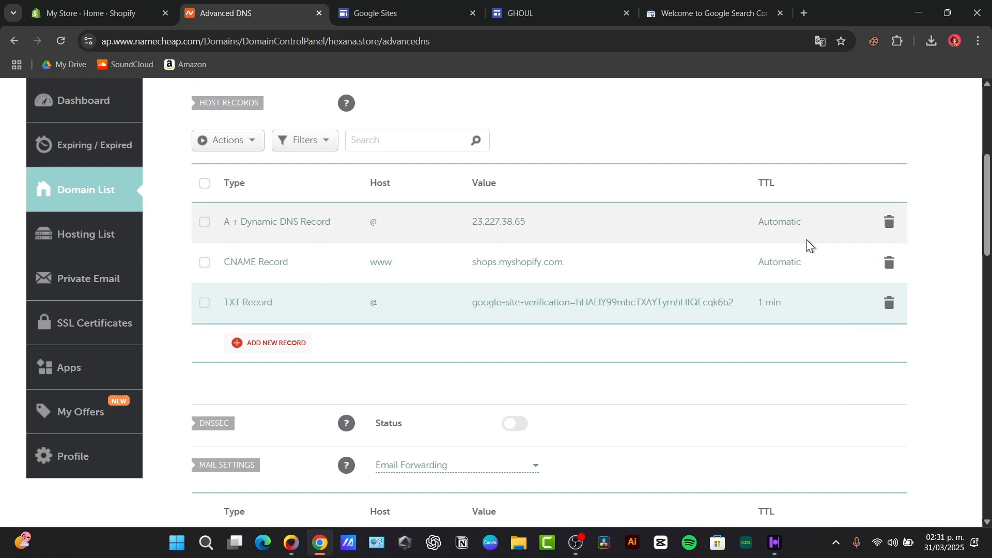
Delete the Shopify CNAME record and the A + Dynamic DNS record
click(890, 262)
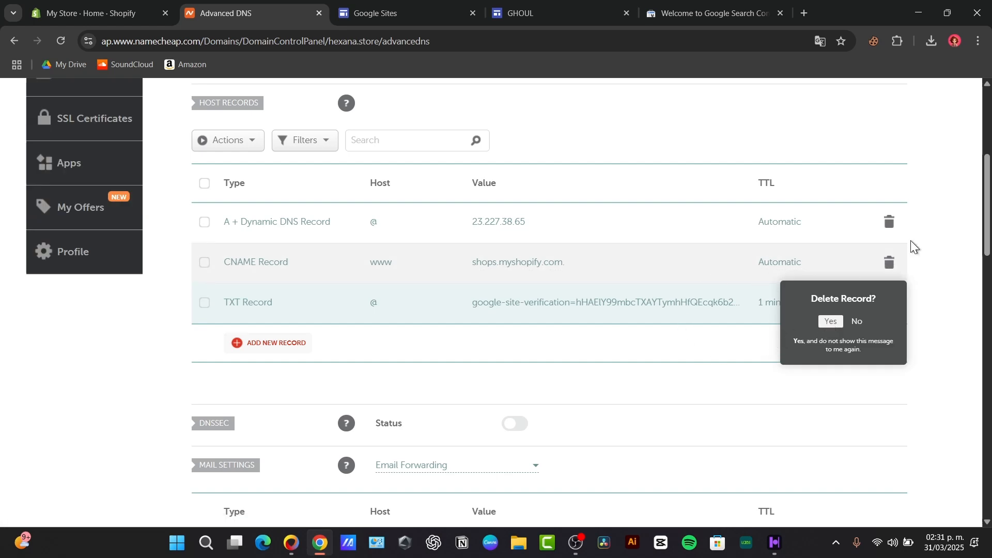
click(832, 322)
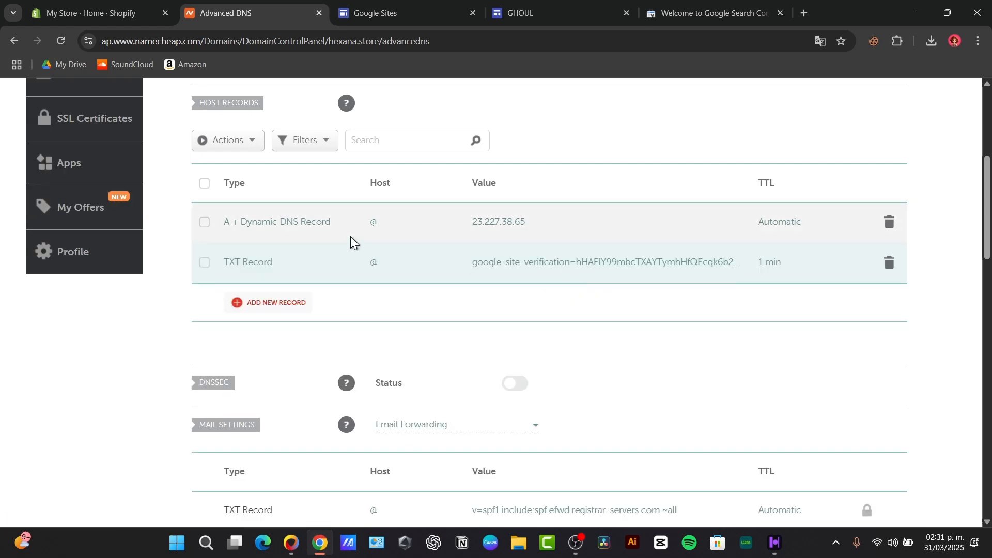
click(891, 224)
click(834, 281)
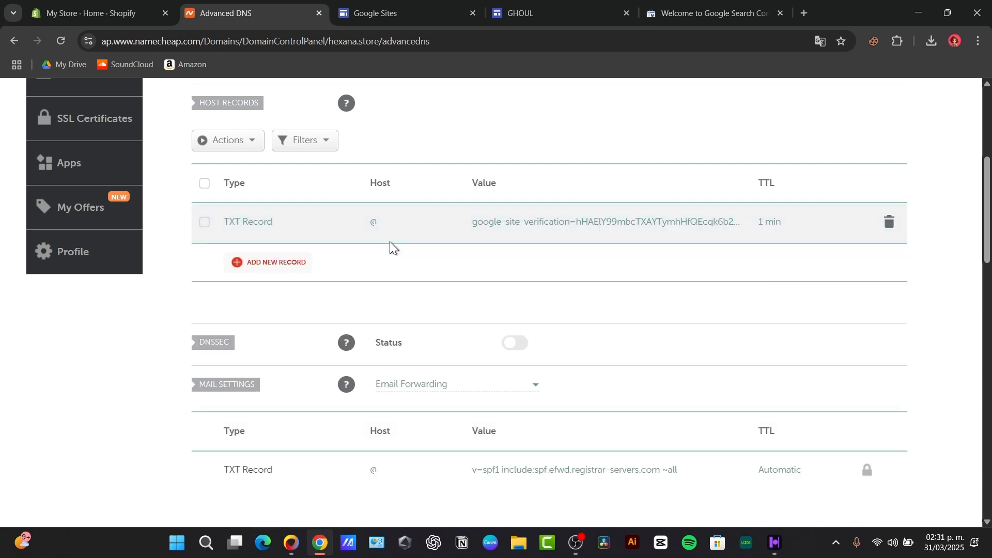
Run VERIFY for hexana.store; it fails, finding only the SPF TXT record
click(662, 2)
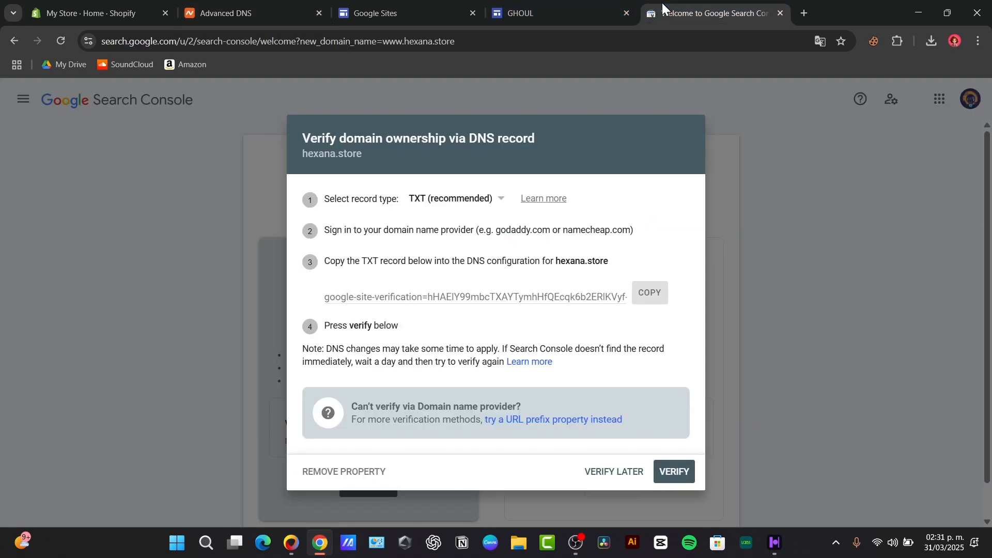
click(668, 468)
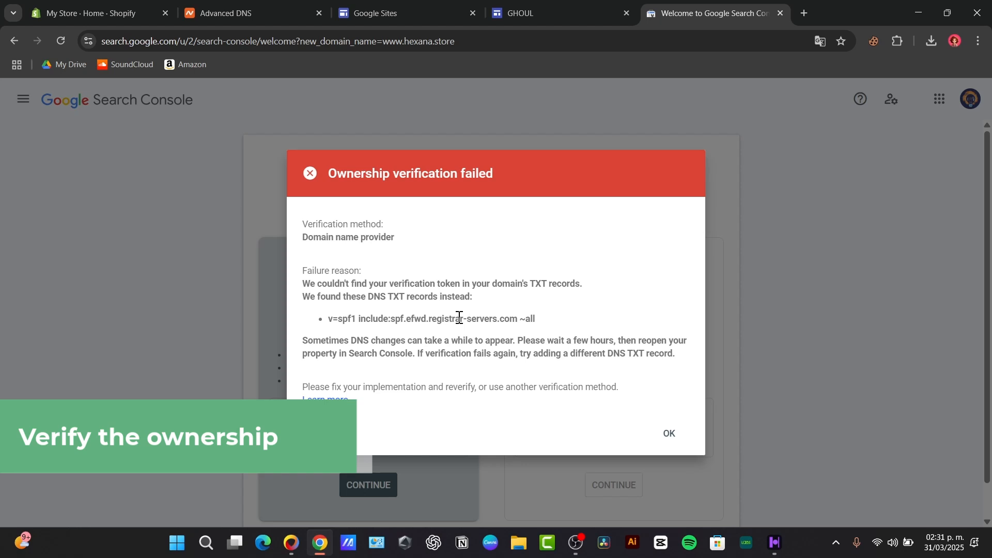
drag(339, 319, 541, 318)
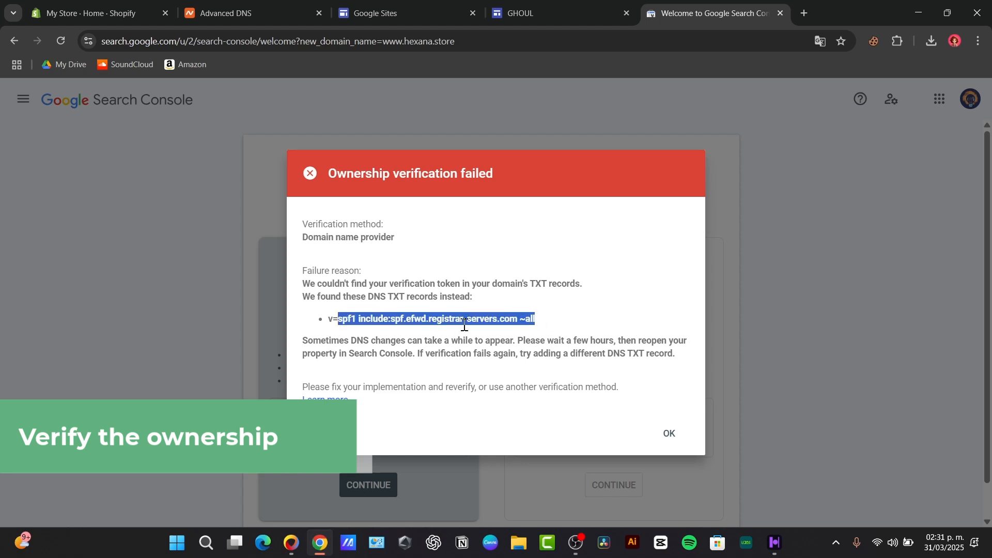
Overwrite the existing TXT record's SPF value with the google-site-verification token and save it
click(256, 11)
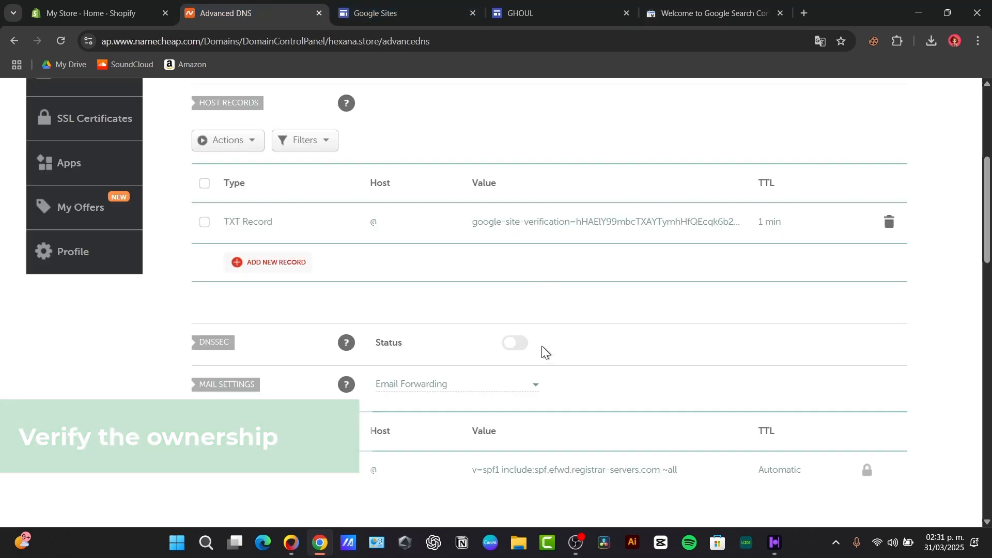
scroll(542, 346, down, 3)
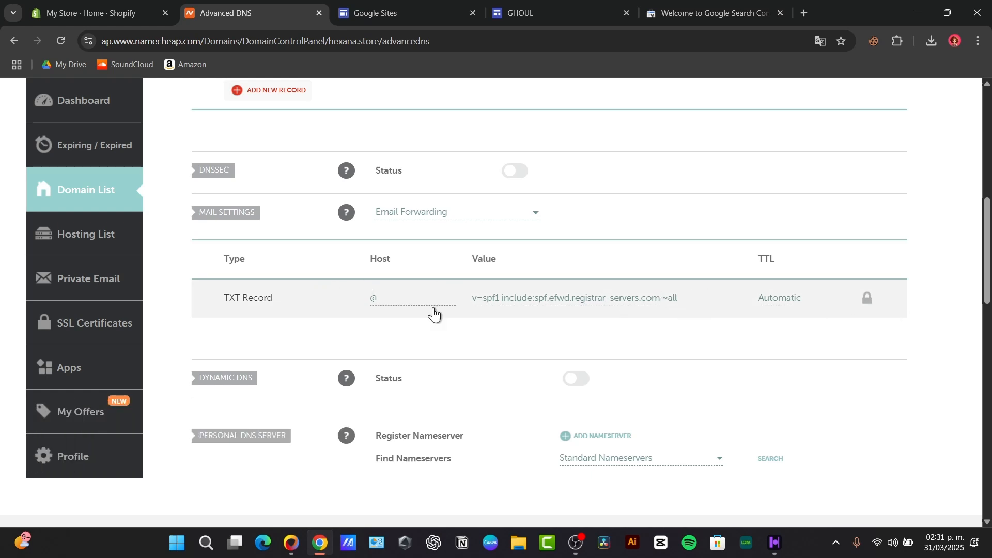
click(536, 303)
click(262, 353)
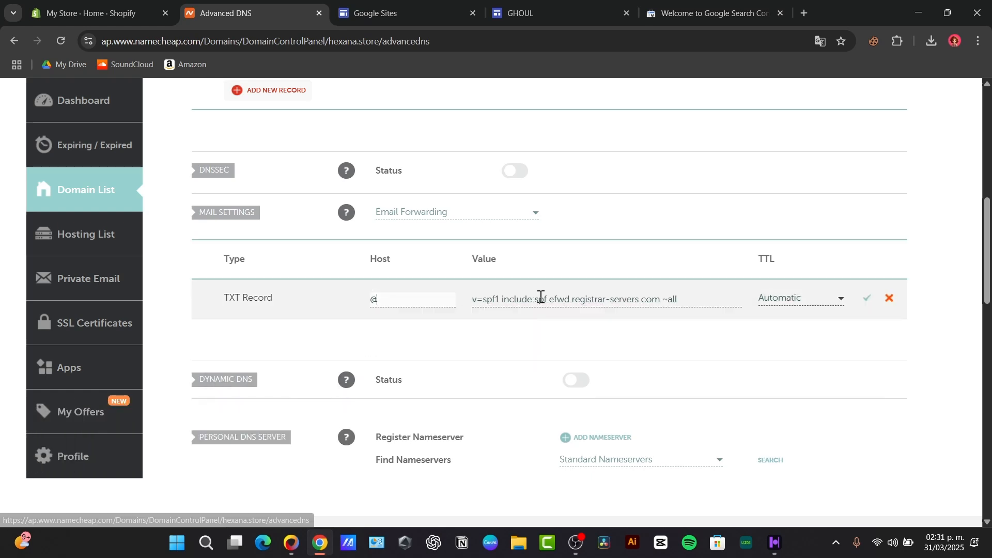
double_click(625, 300)
key(ctrl+a)
key(ctrl+v)
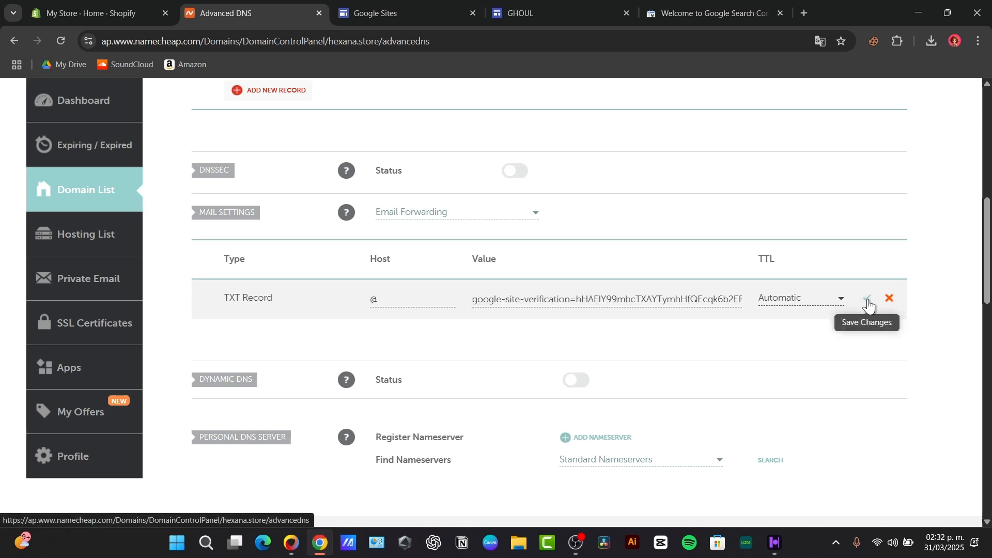
click(869, 305)
Dismiss the failure message, retry VERIFY, and close the Ownership verified confirmation
click(548, 6)
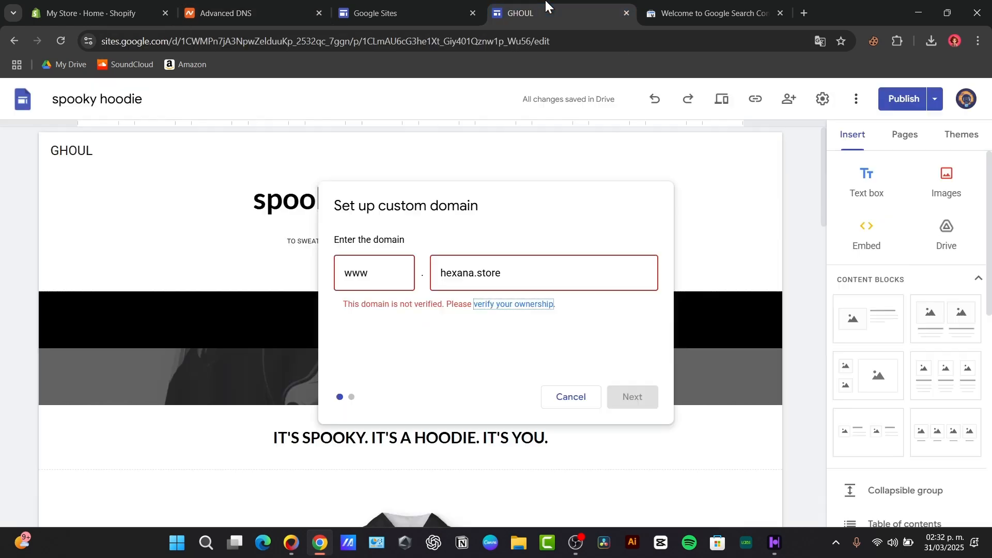
click(714, 13)
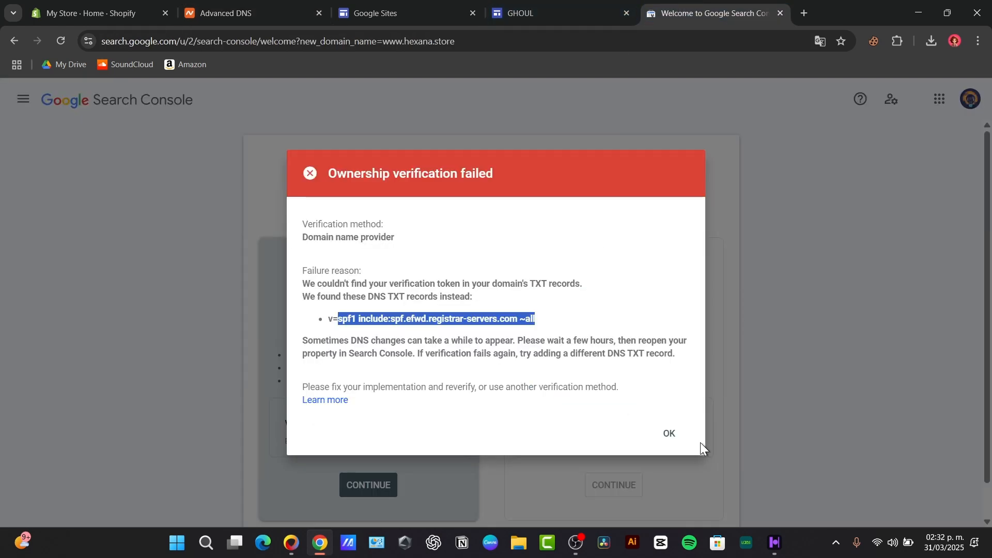
click(667, 440)
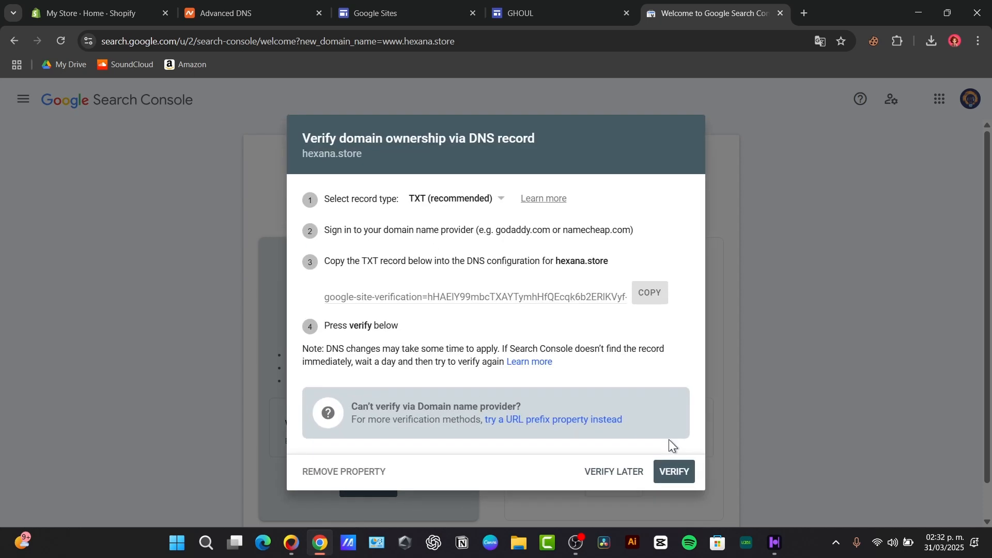
click(670, 471)
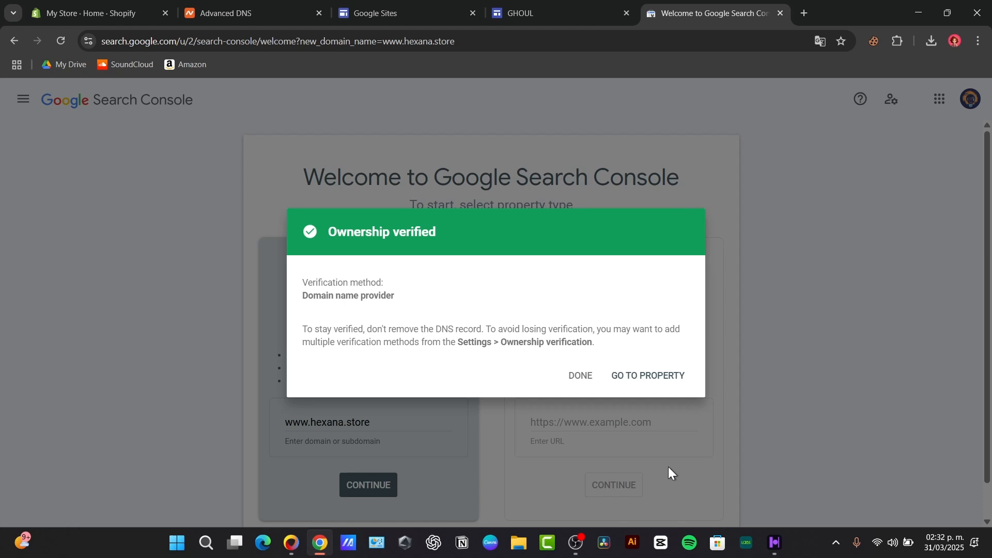
click(575, 379)
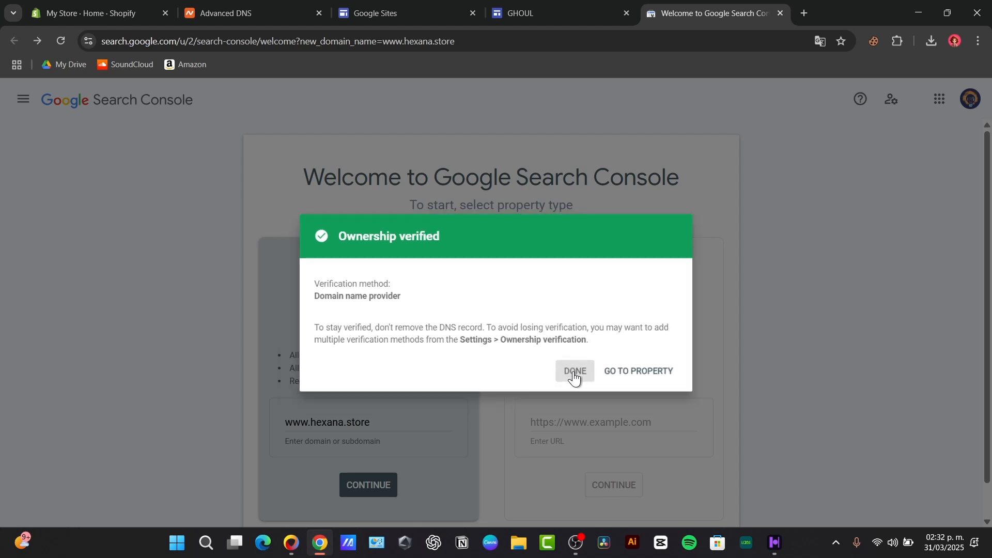
click(596, 6)
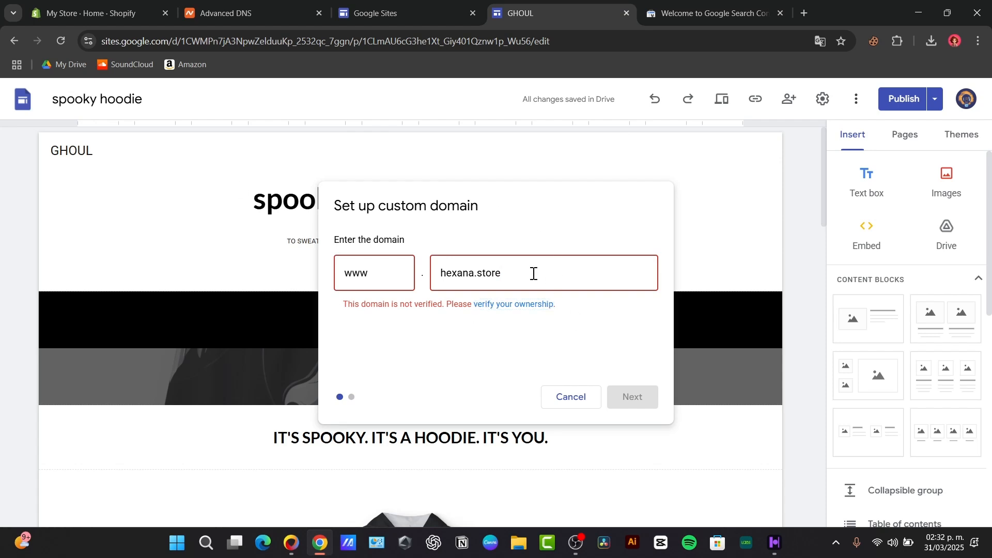
key(BackSpace)
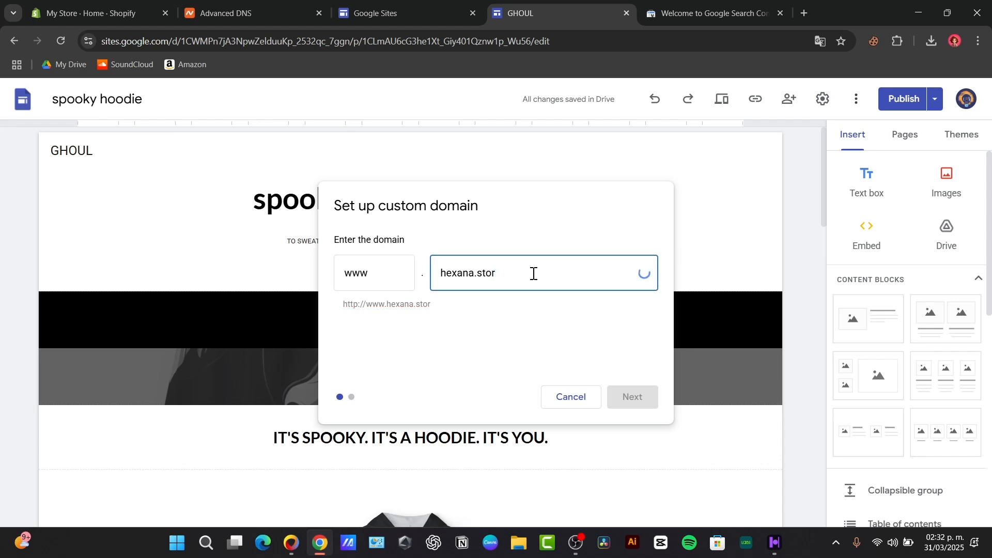
text(e)
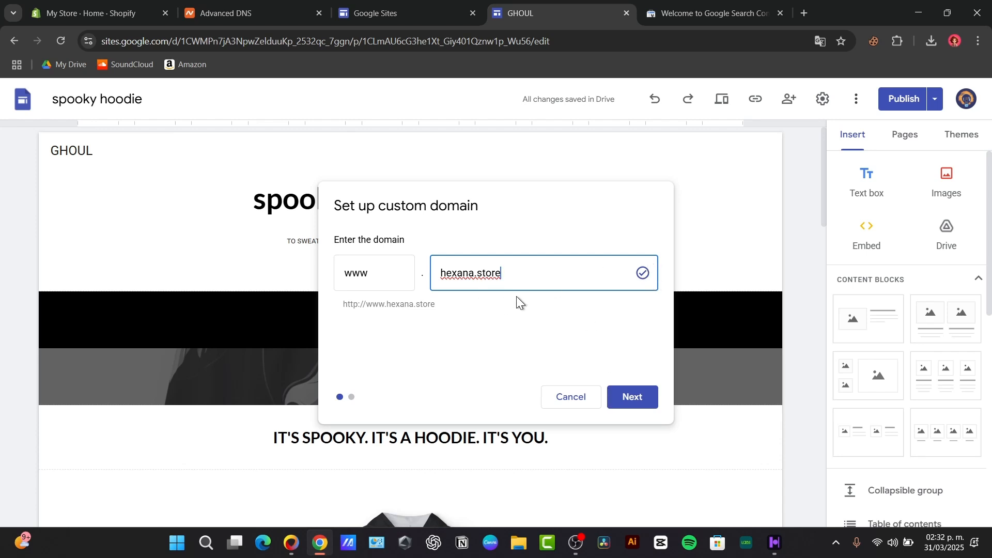
click(632, 396)
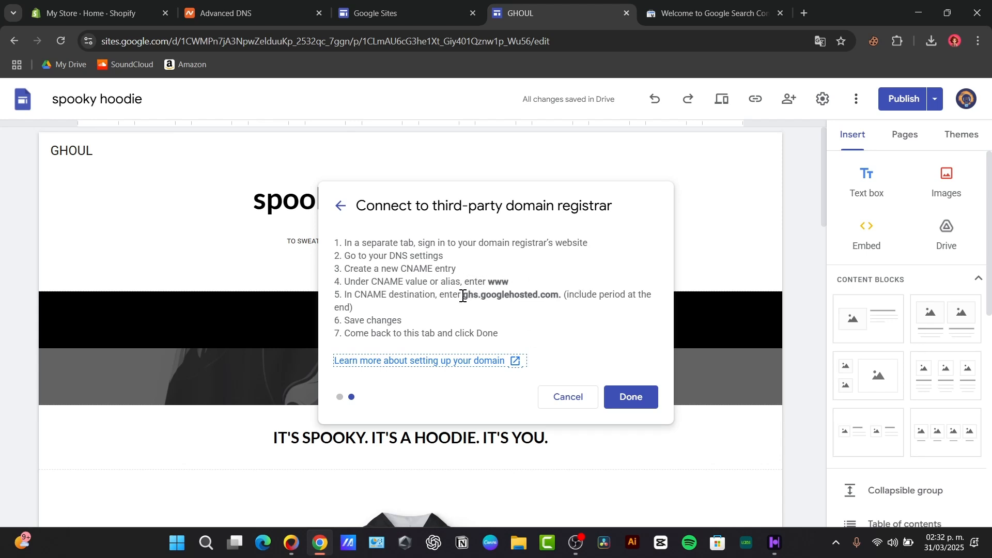
drag(463, 296, 563, 300)
key(ctrl+c)
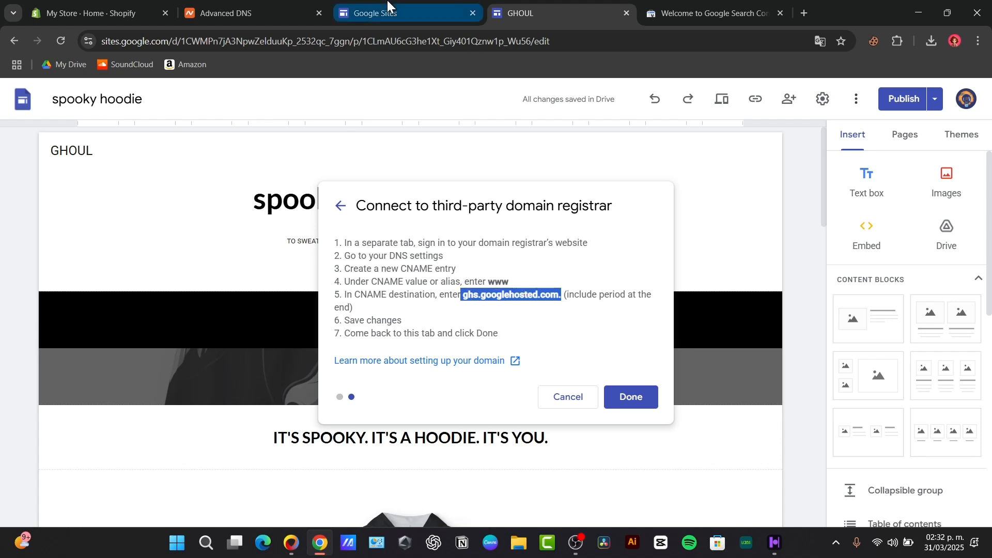
Close the extra Sites home page tab and return to Namecheap's DNS records
click(401, 10)
click(473, 13)
click(269, 13)
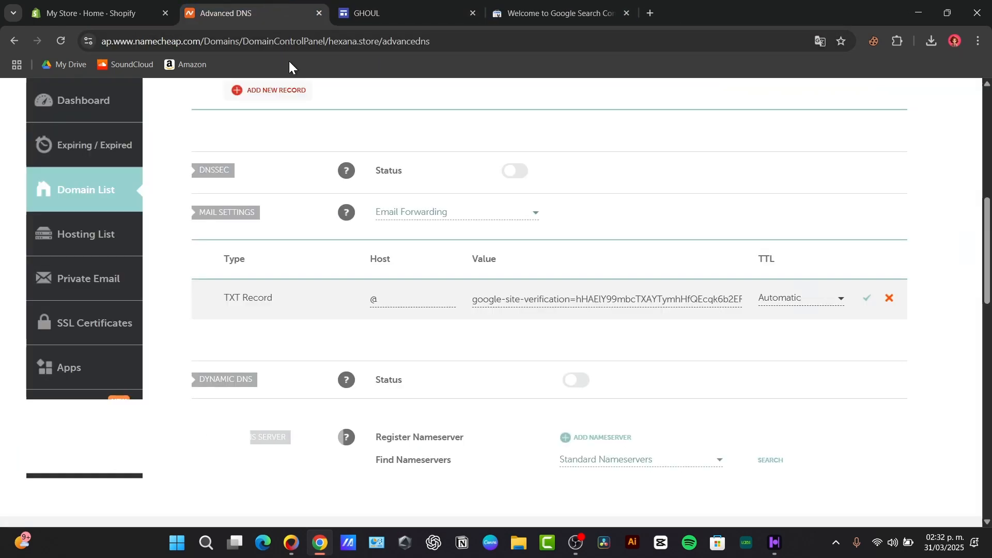
scroll(569, 310, up, 3)
Add and save a CNAME record with host www pointing to ghs.googlehosted.com
click(261, 263)
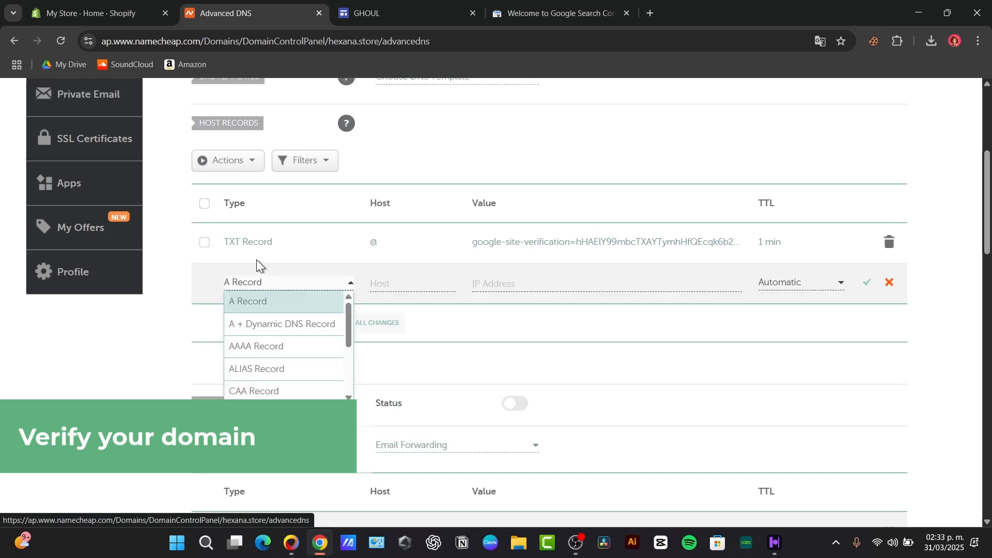
scroll(296, 341, down, 2)
click(288, 303)
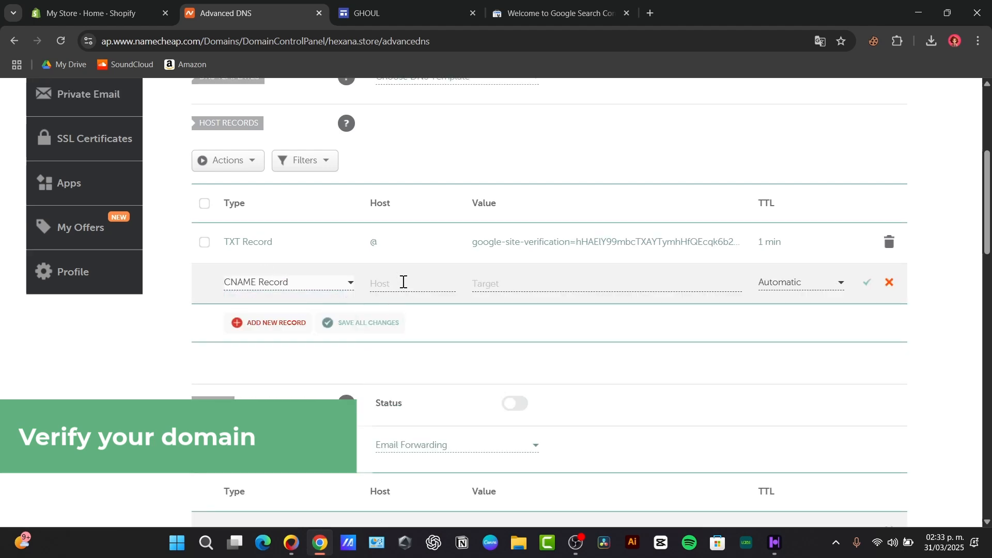
click(402, 283)
text(www)
click(543, 283)
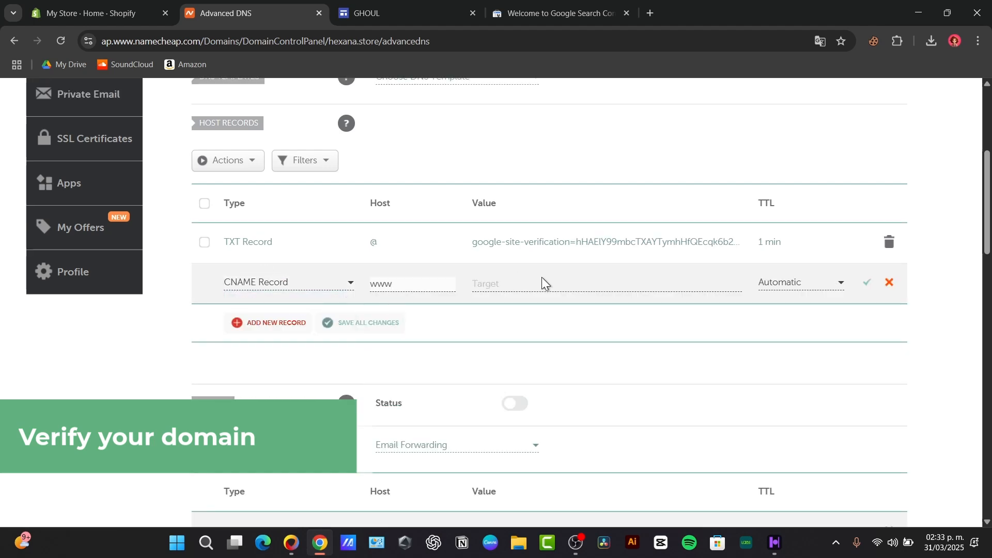
key(ctrl+v)
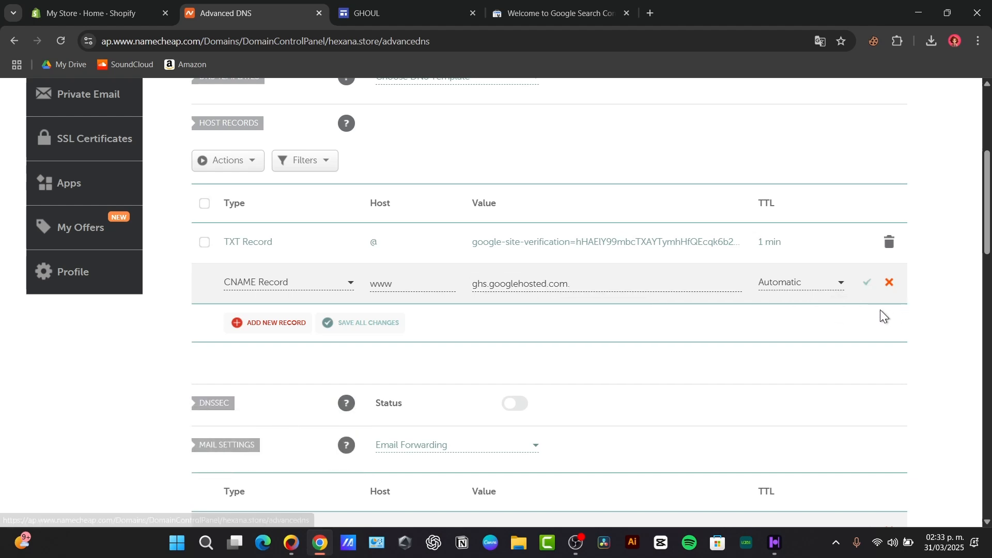
click(867, 288)
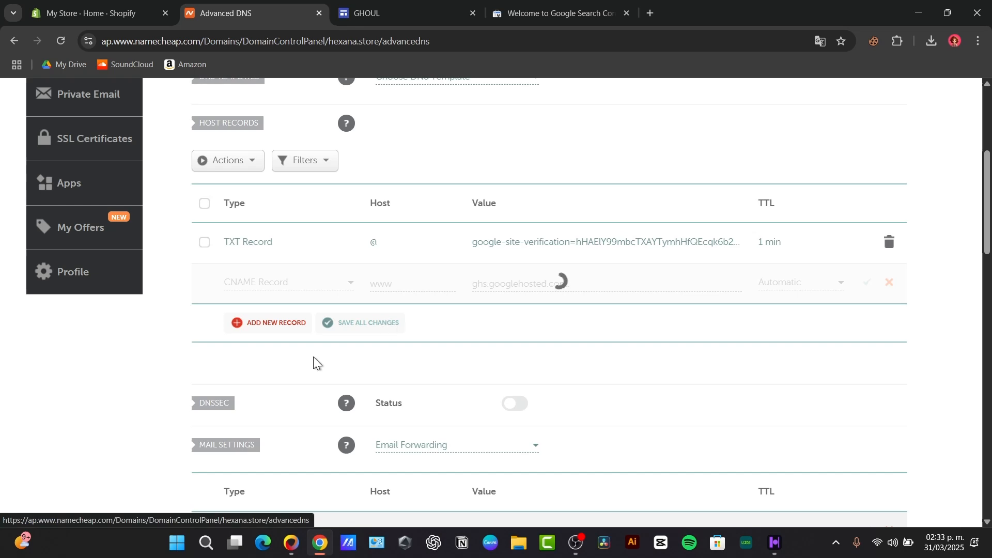
click(387, 5)
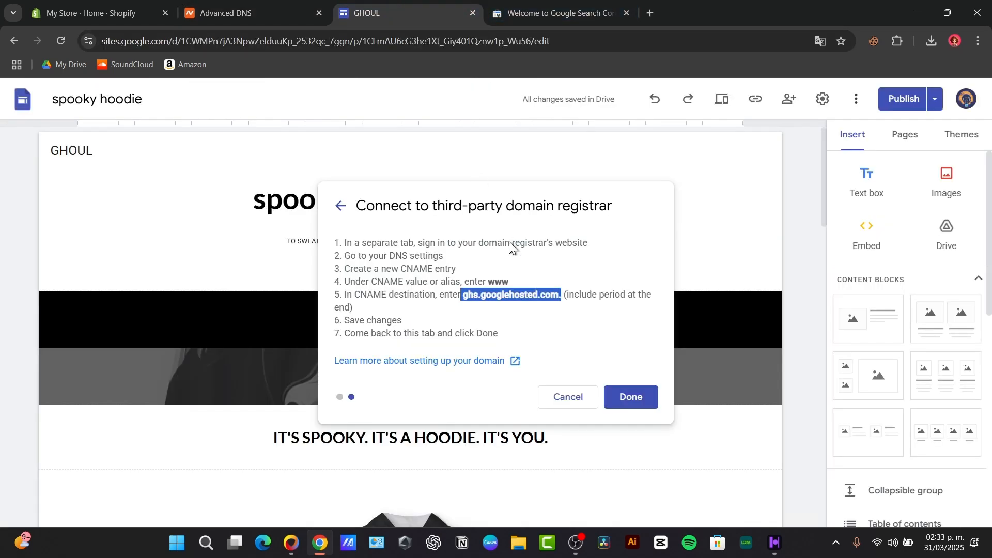
Confirm the domain connection with Done, then select the hexana.store domain name in Namecheap
click(620, 395)
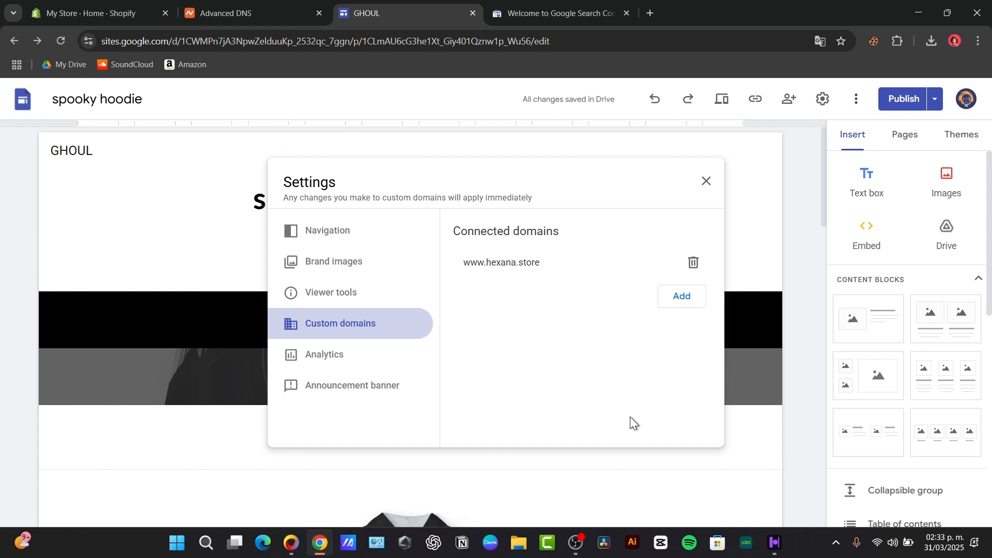
click(265, 10)
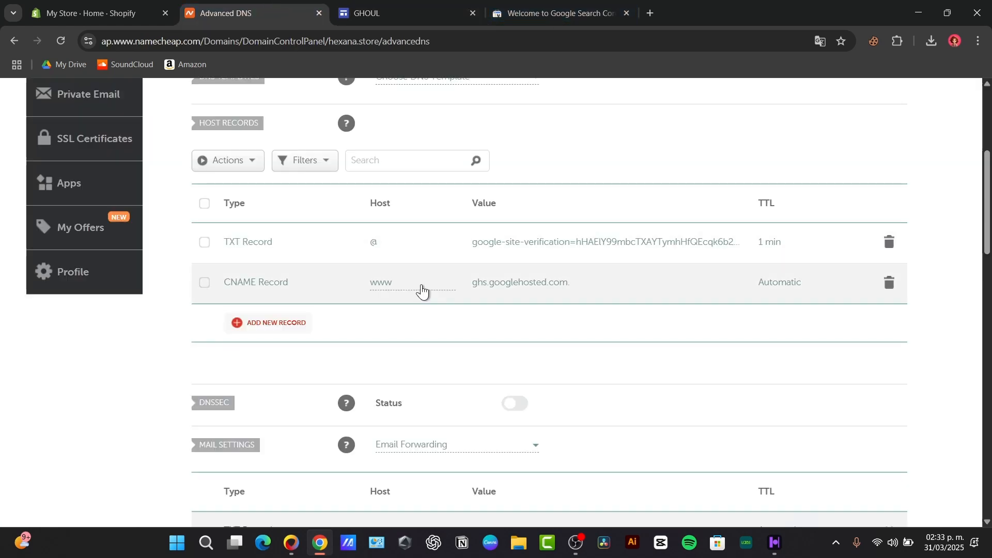
scroll(335, 199, up, 3)
drag(333, 244, 229, 241)
key(ctrl+c)
Load the pasted hexana.store in a new tab, then start entering a www address
click(650, 13)
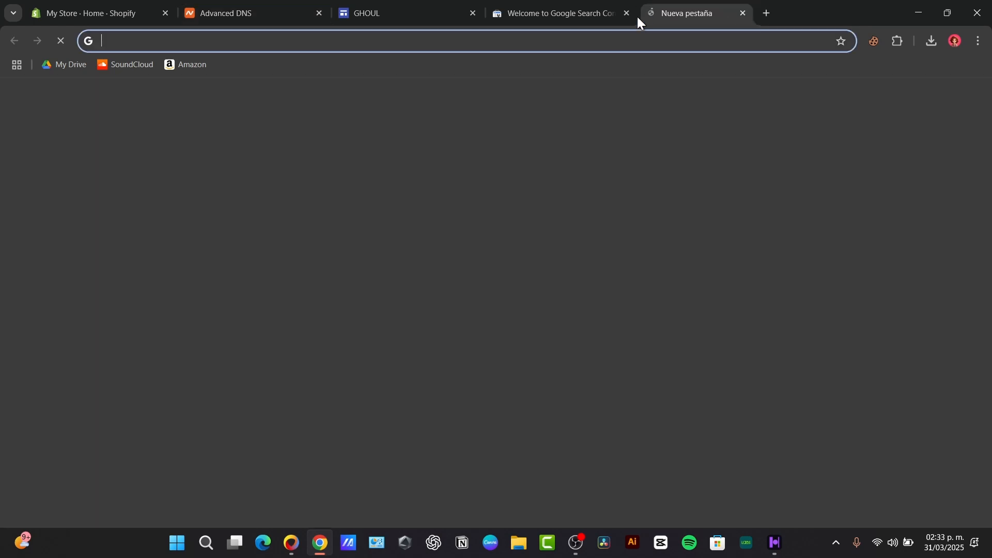
key(ctrl+v)
click(479, 74)
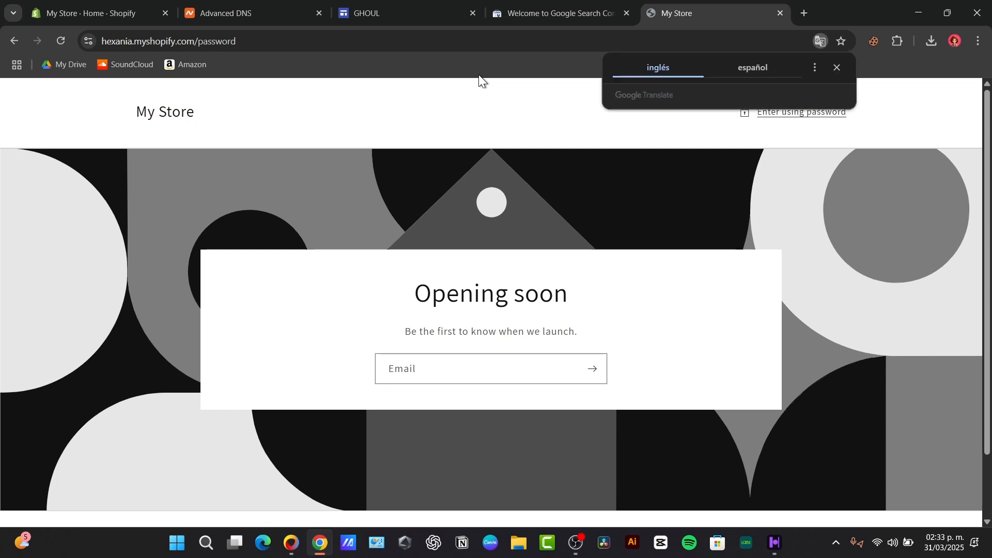
click(410, 41)
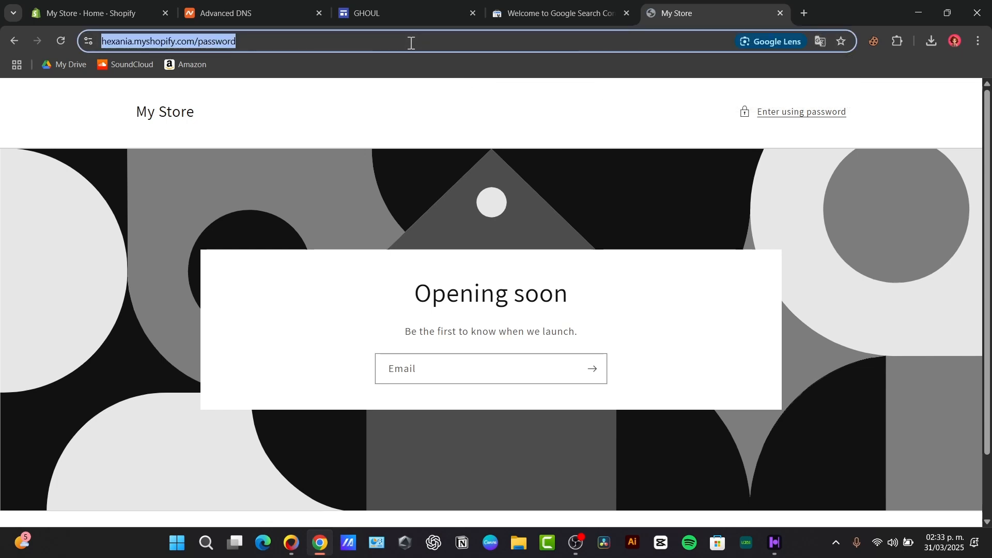
text(w)
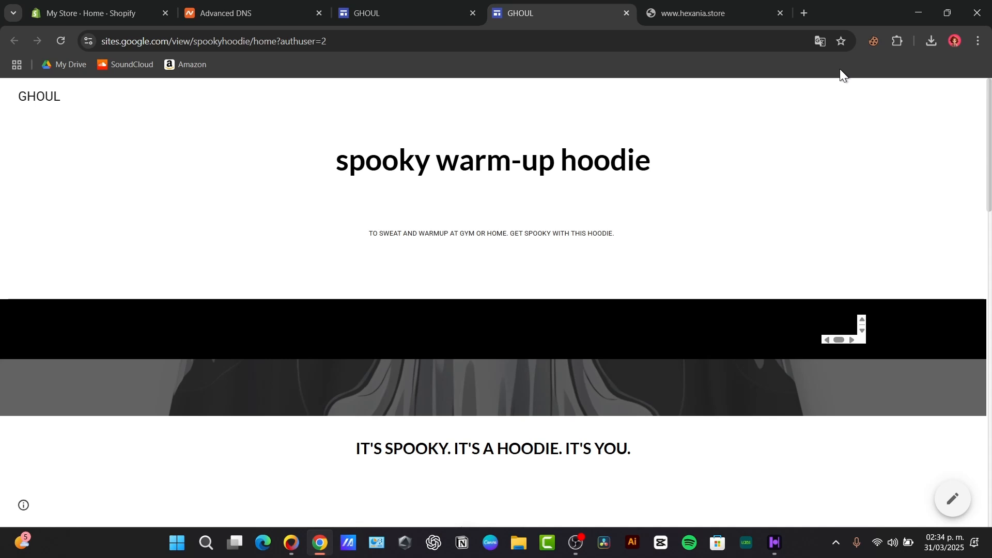
click(239, 12)
scroll(662, 356, down, 3)
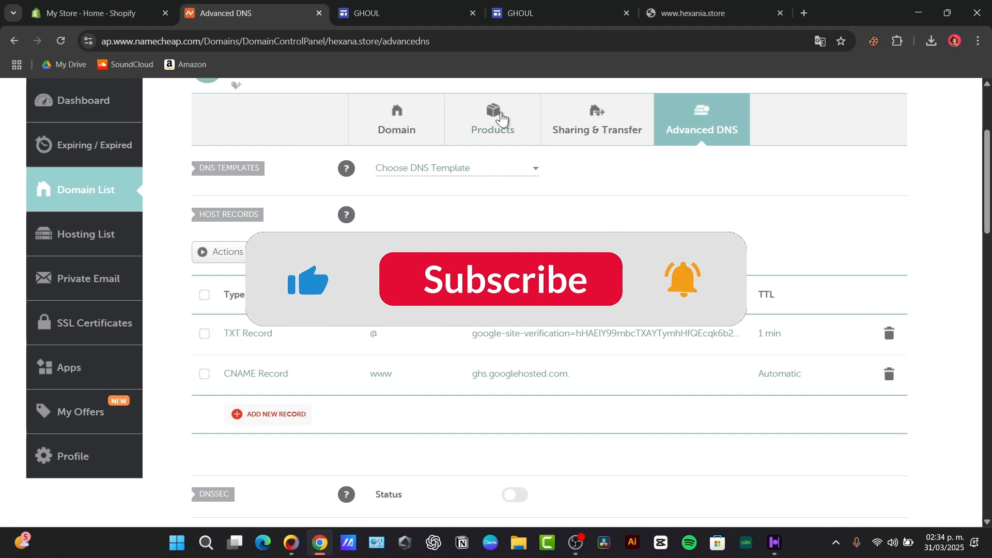
click(408, 6)
click(517, 8)
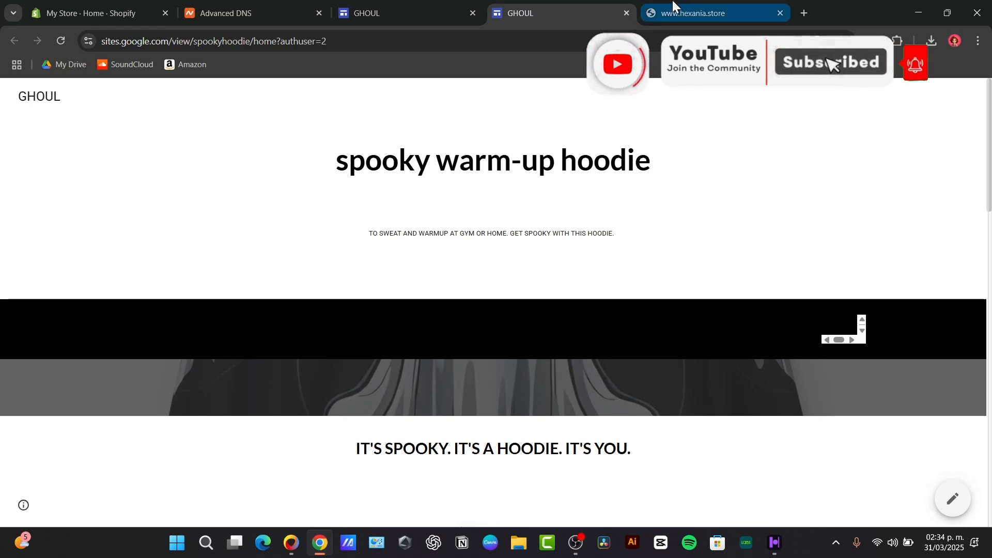
scroll(681, 273, down, 10)
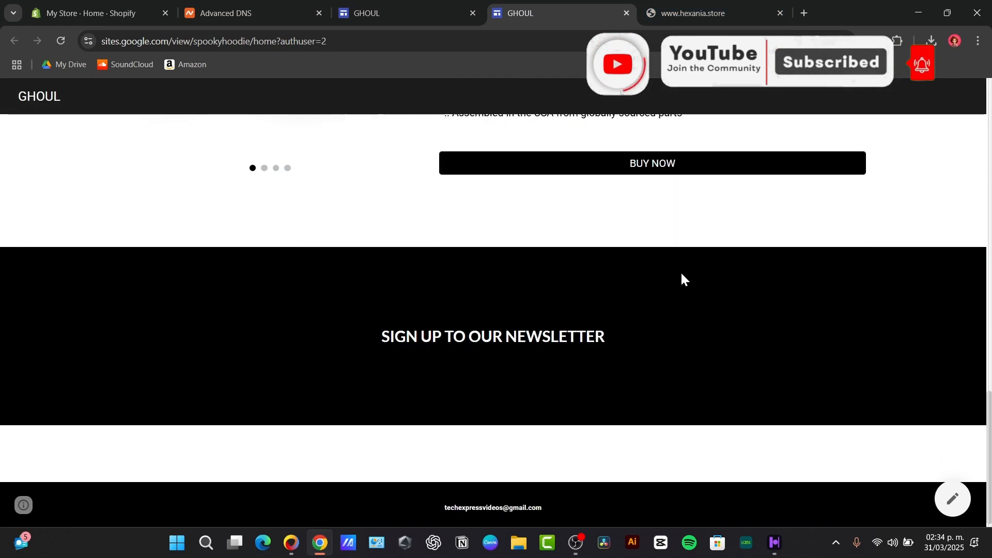
scroll(681, 271, up, 5)
scroll(681, 273, down, 4)
scroll(681, 273, up, 3)
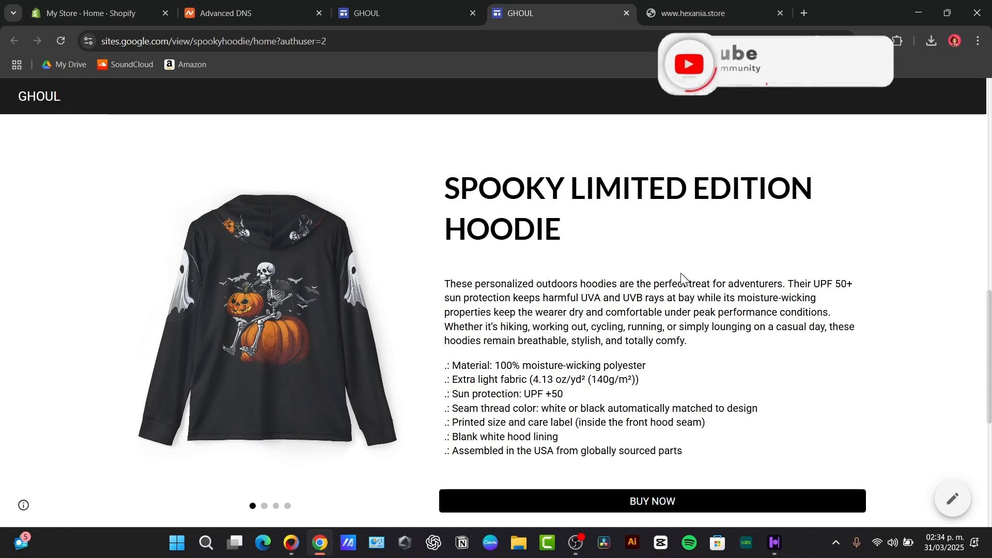